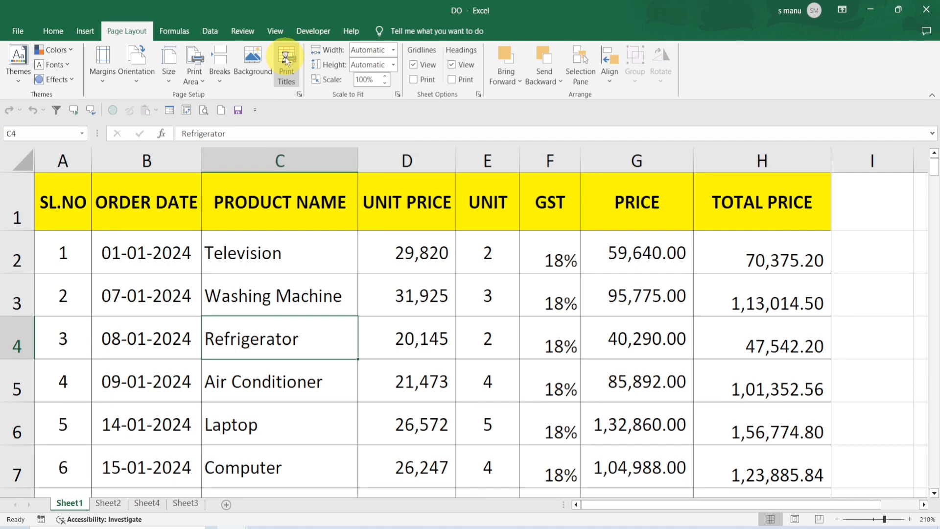
# Step: Inspect the print title settings and page through the print preview of Sheet1 to its last page
pyautogui.moveTo(320, 187); pyautogui.dragTo(219, 128)
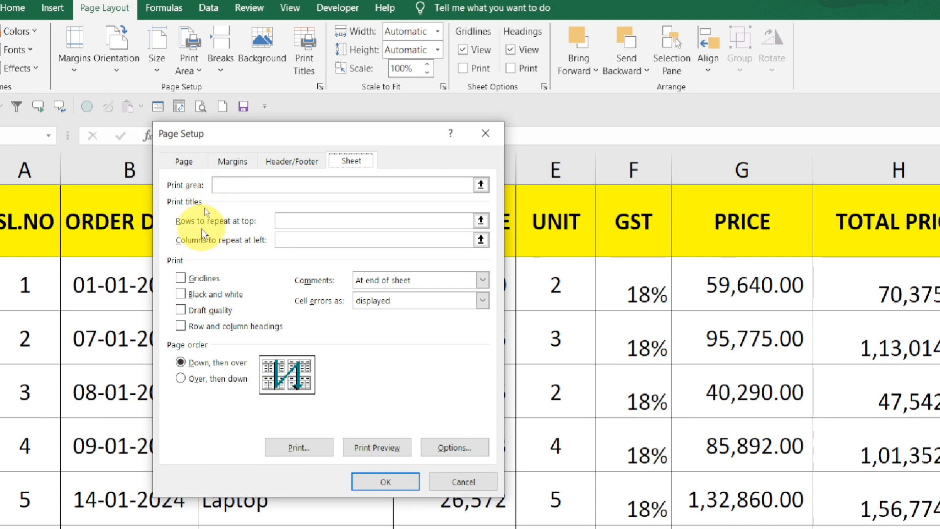
pyautogui.click(487, 138)
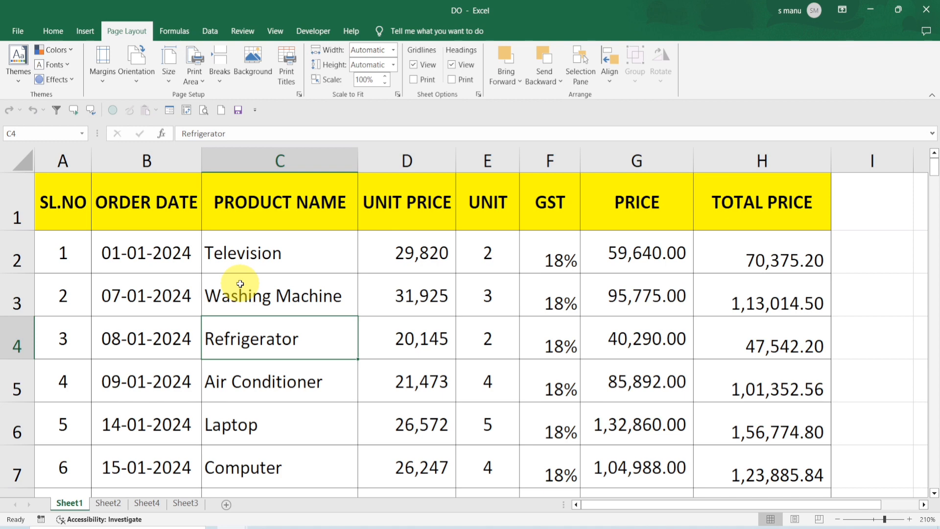
pyautogui.click(204, 110)
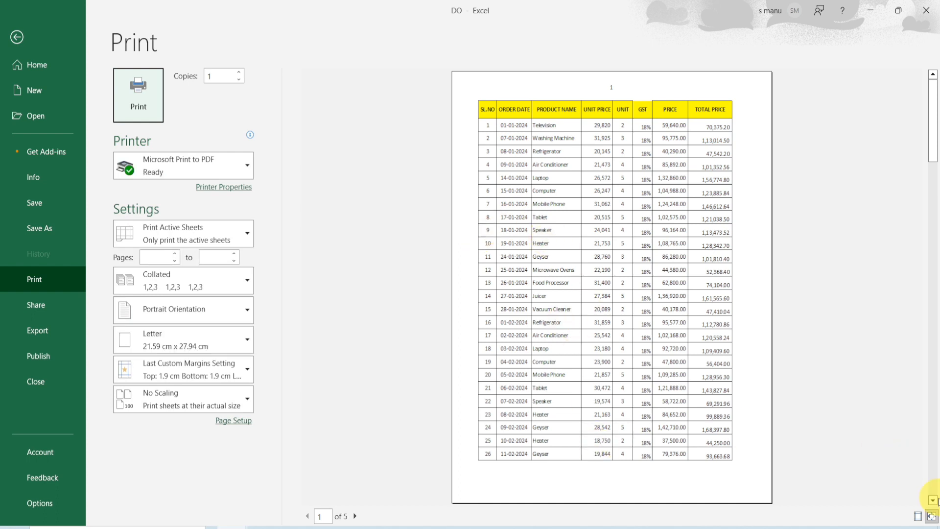
pyautogui.click(932, 517)
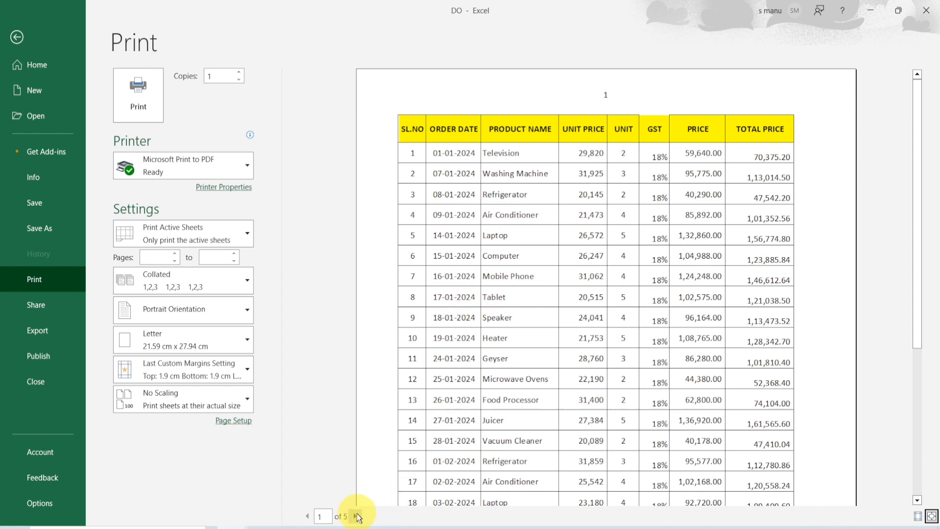
pyautogui.click(356, 517)
pyautogui.click(357, 517)
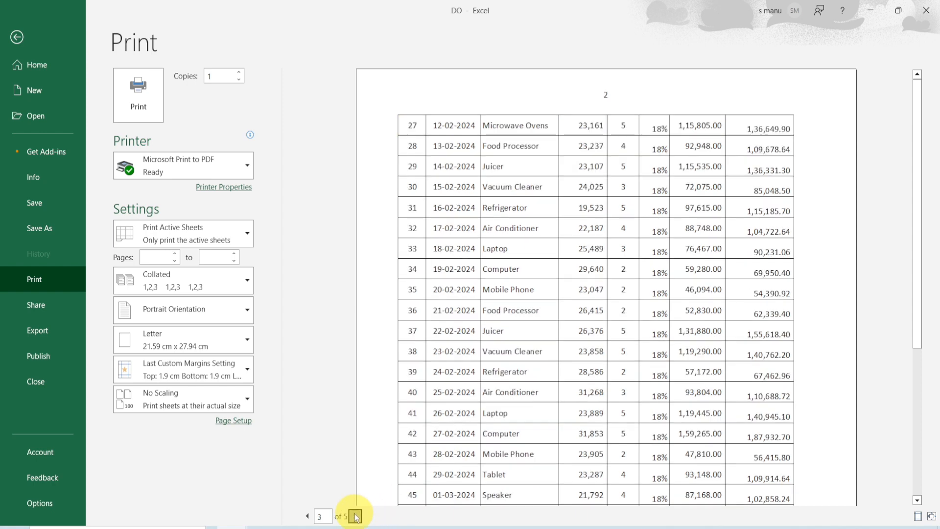
pyautogui.click(356, 517)
pyautogui.click(355, 517)
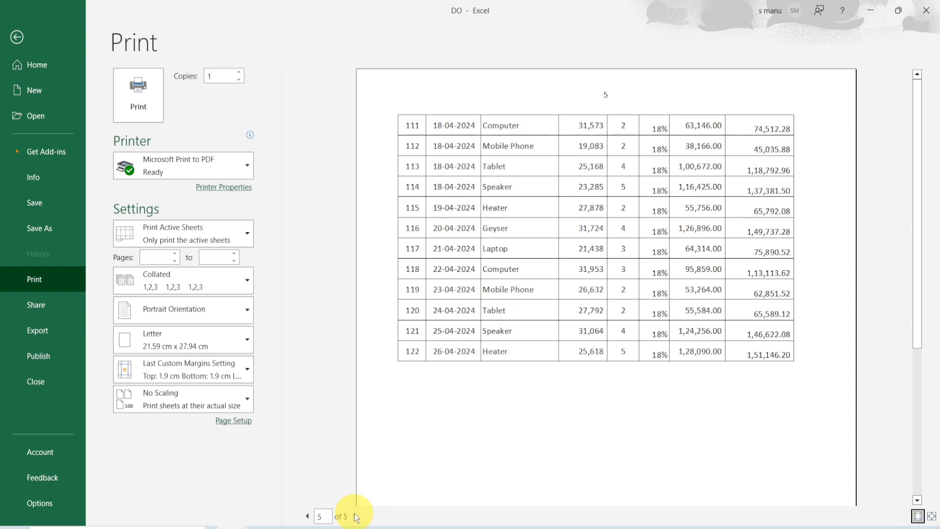
pyautogui.press('Escape')
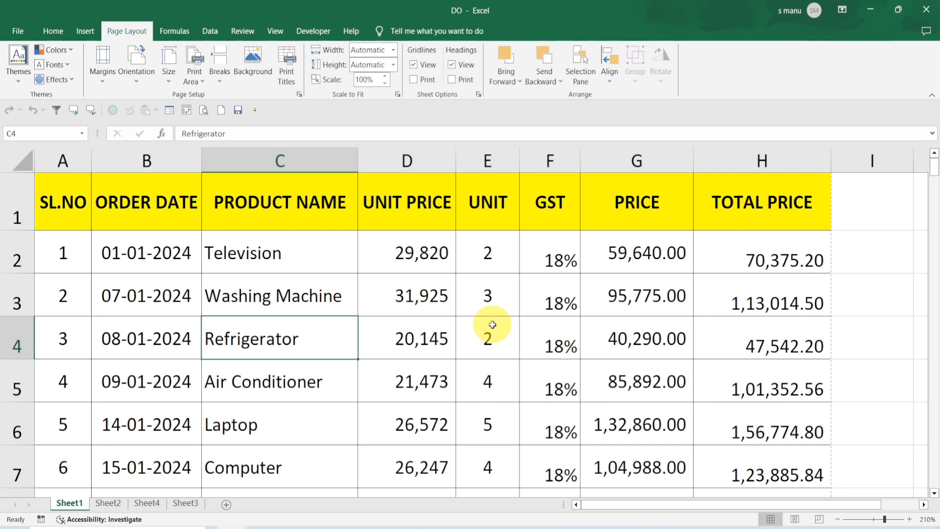
# Step: Set header row 1 ($1:$1) of Sheet1 as the row to repeat at the top of every printed page
pyautogui.click(289, 64)
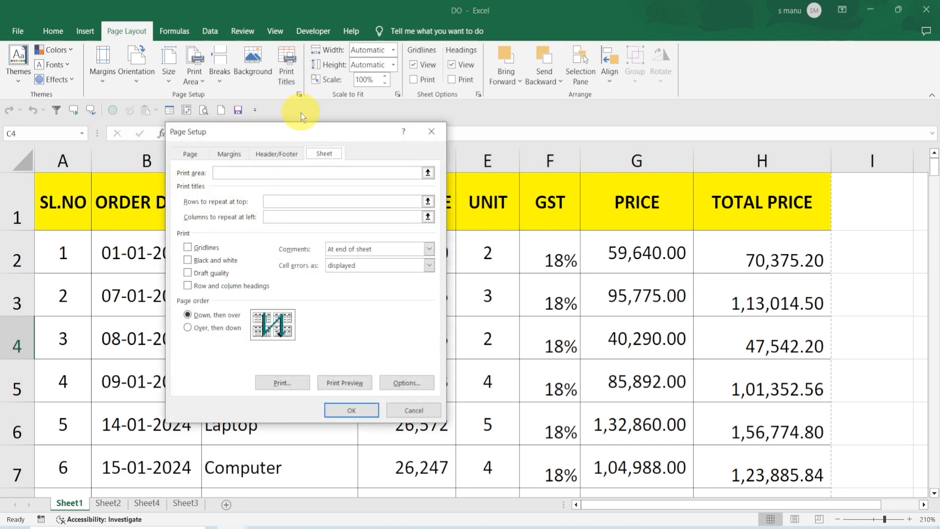
pyautogui.moveTo(298, 127); pyautogui.dragTo(483, 200)
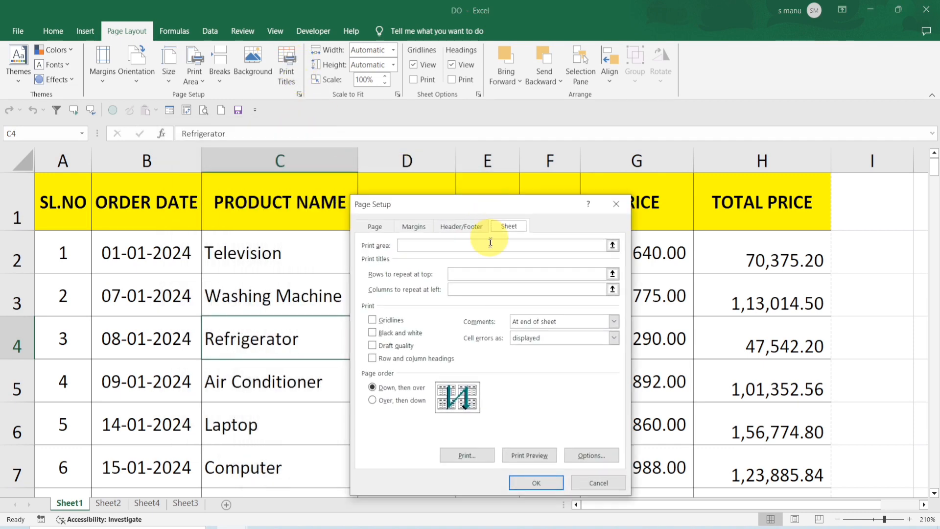
pyautogui.click(469, 274)
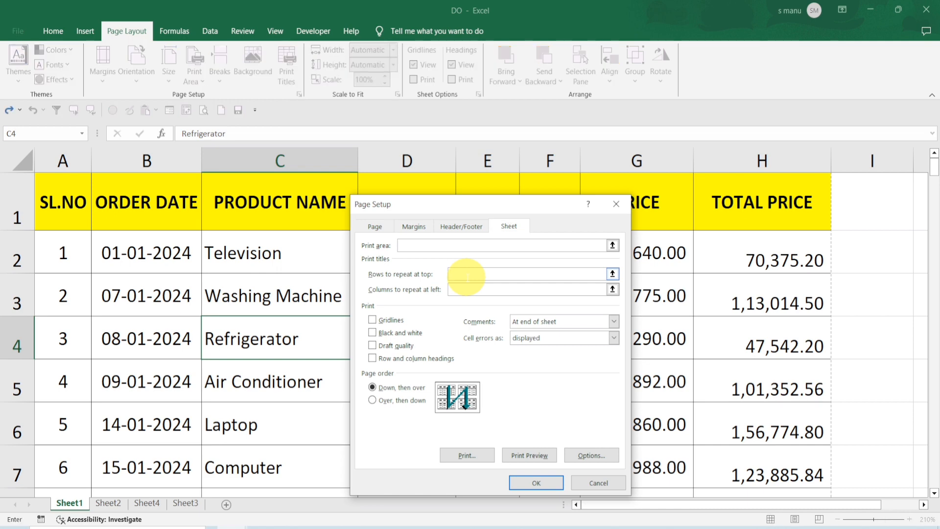
pyautogui.click(62, 201)
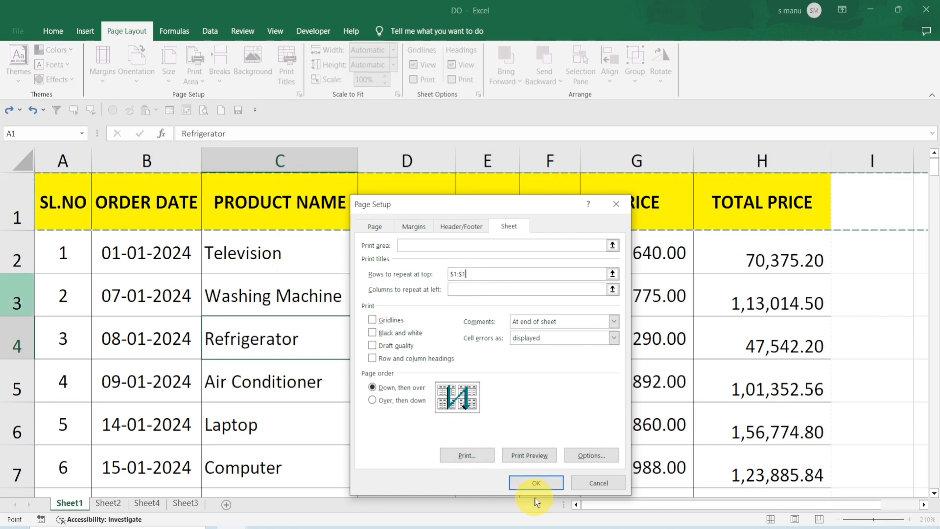
pyautogui.click(536, 483)
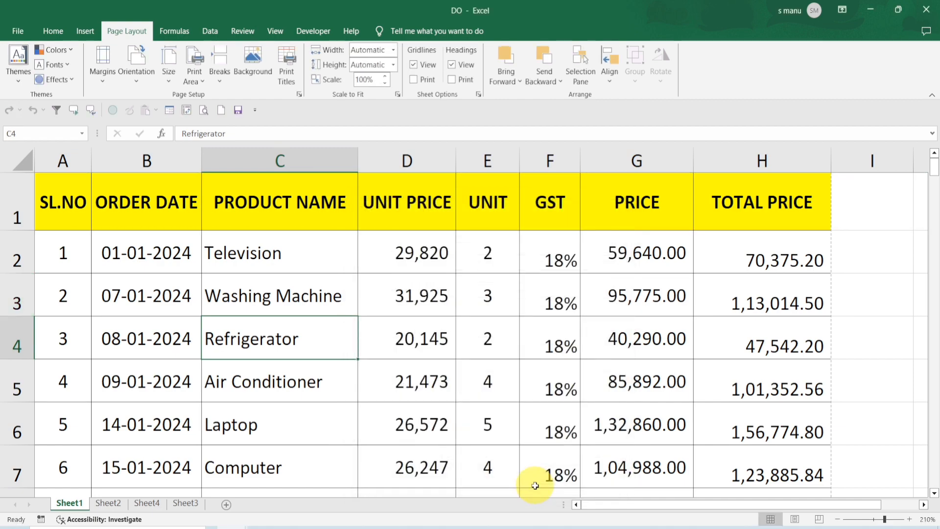
# Step: Page through Sheet1's print preview to the last page to check the header row on each page
pyautogui.scroll(-7, 514, 378)
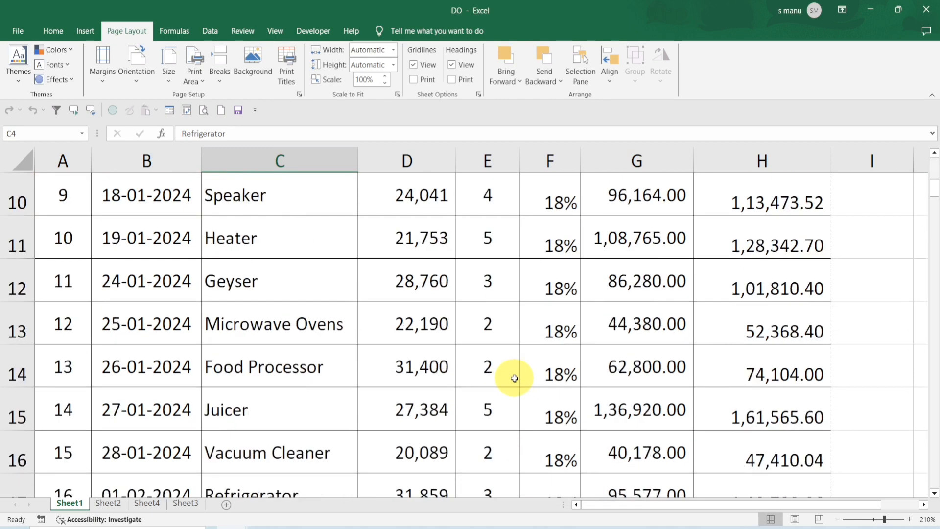
pyautogui.scroll(7, 514, 378)
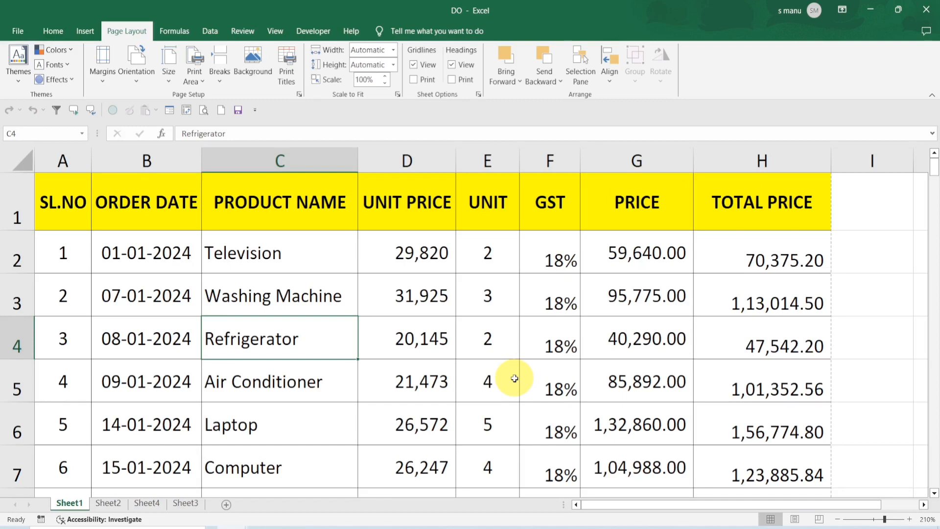
pyautogui.click(205, 112)
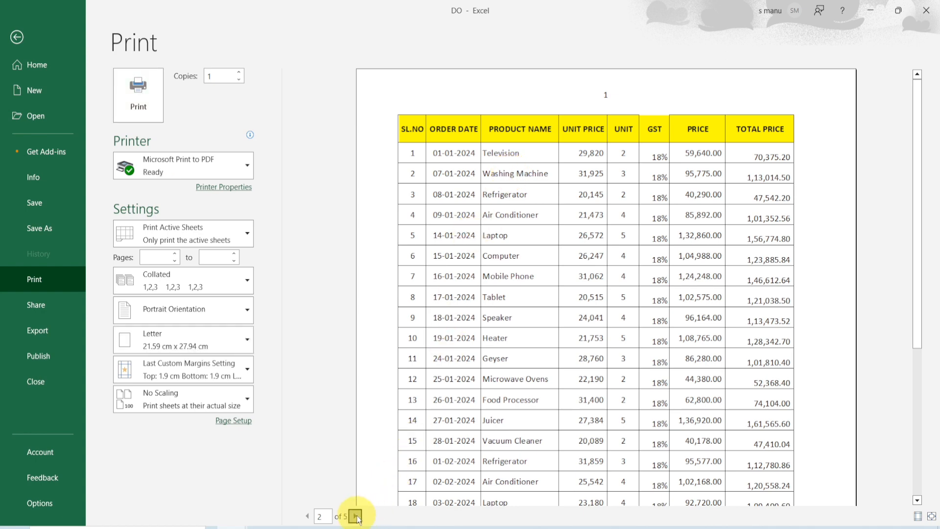
pyautogui.click(356, 516)
pyautogui.click(355, 516)
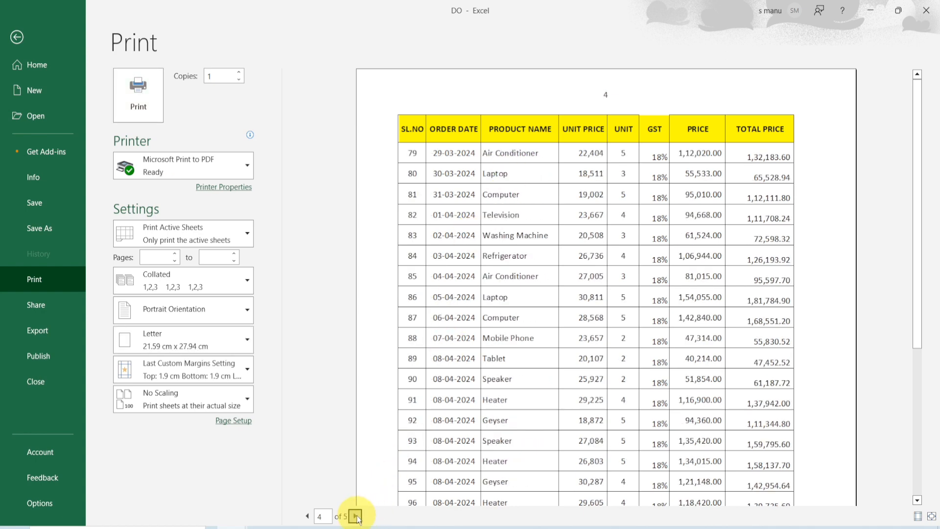
pyautogui.click(355, 517)
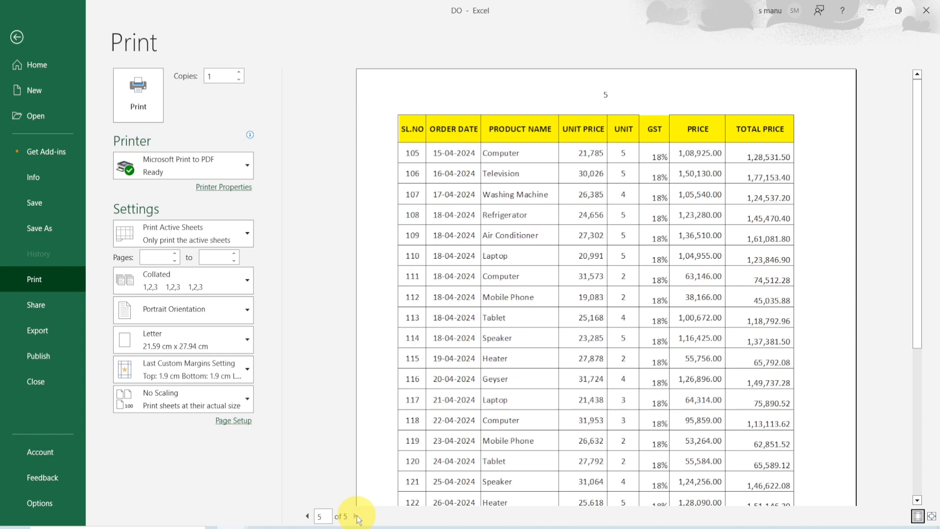
pyautogui.click(357, 516)
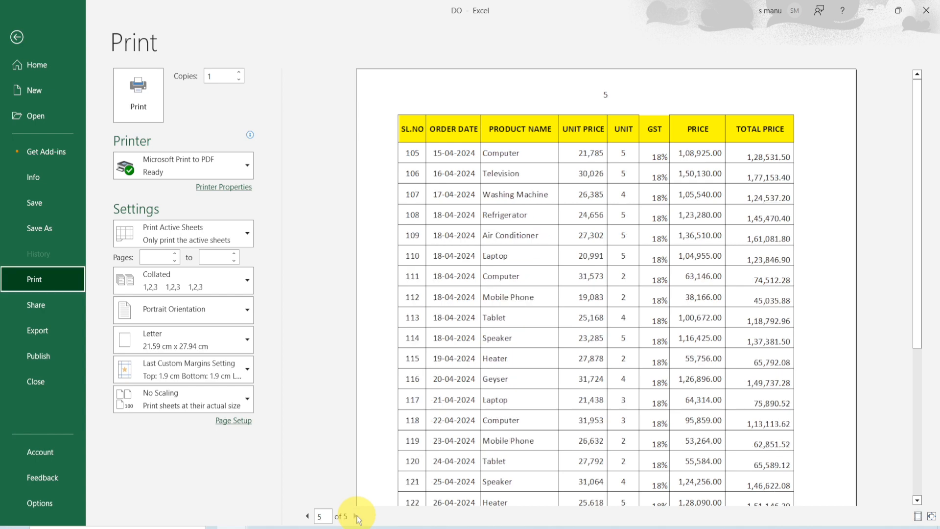
pyautogui.press('Escape')
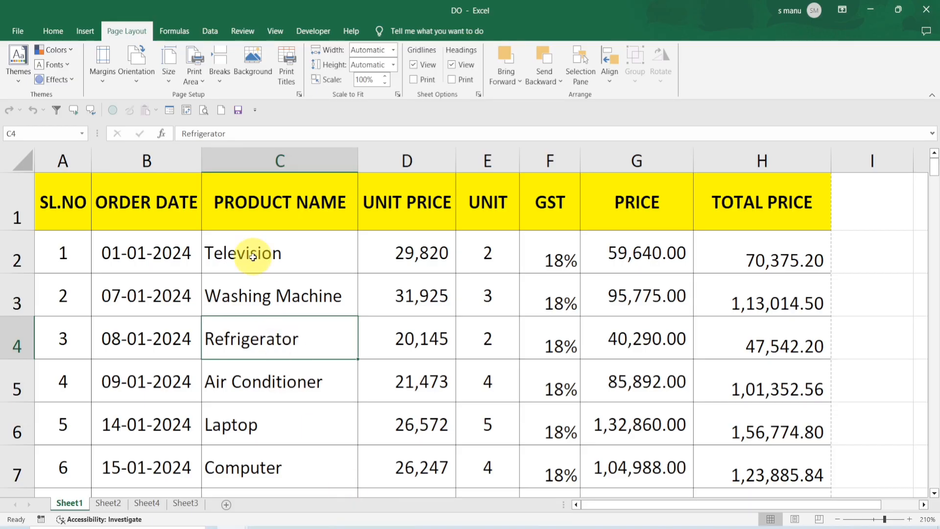
# Step: Review the print title settings of Sheet1 and close them without changes
pyautogui.click(283, 72)
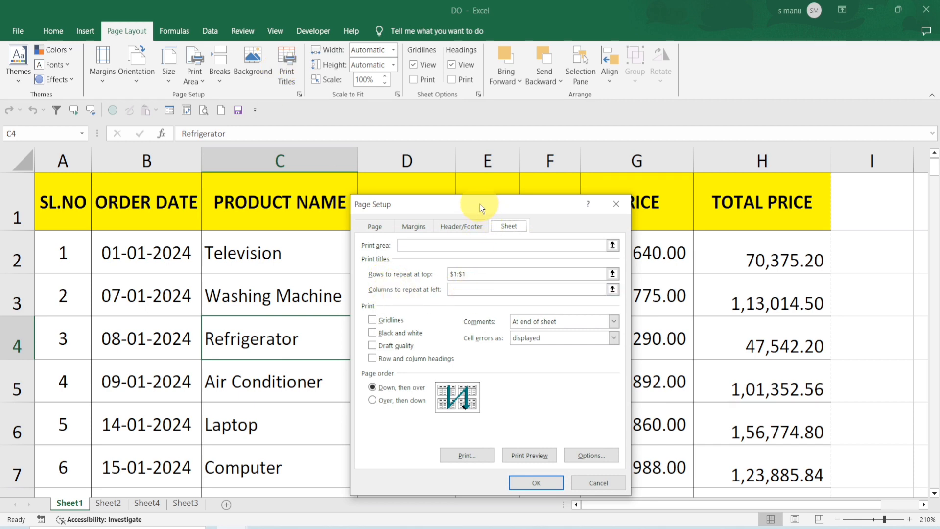
pyautogui.moveTo(480, 204); pyautogui.dragTo(325, 171)
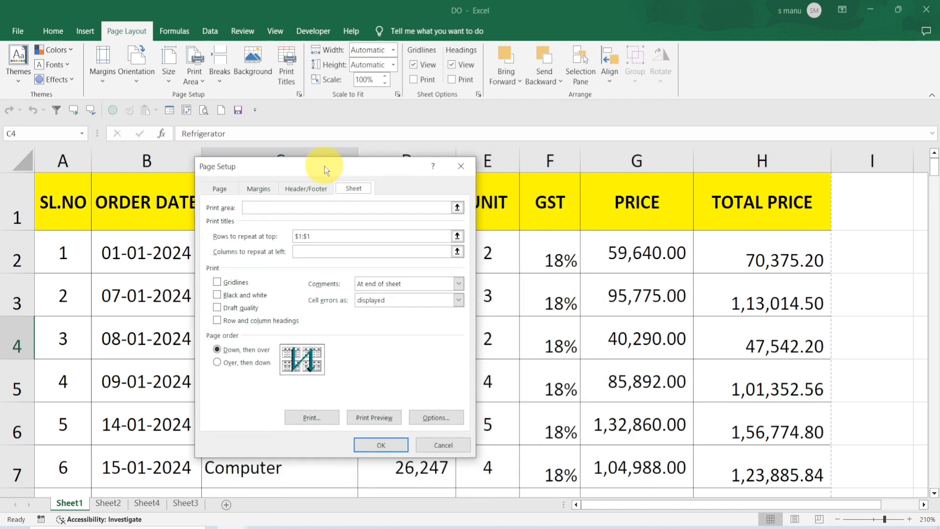
pyautogui.click(462, 167)
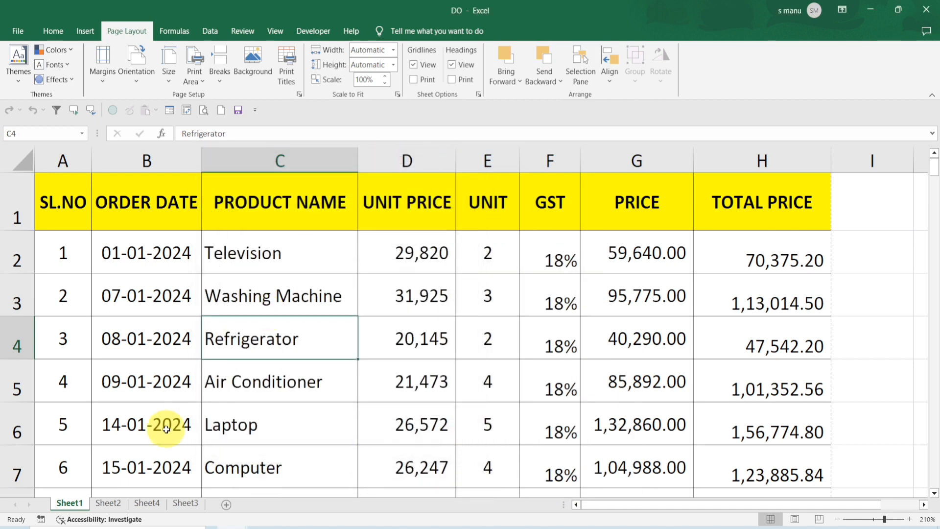
# Step: Switch to Sheet2 and page through its print preview to check which columns appear on each page
pyautogui.click(107, 502)
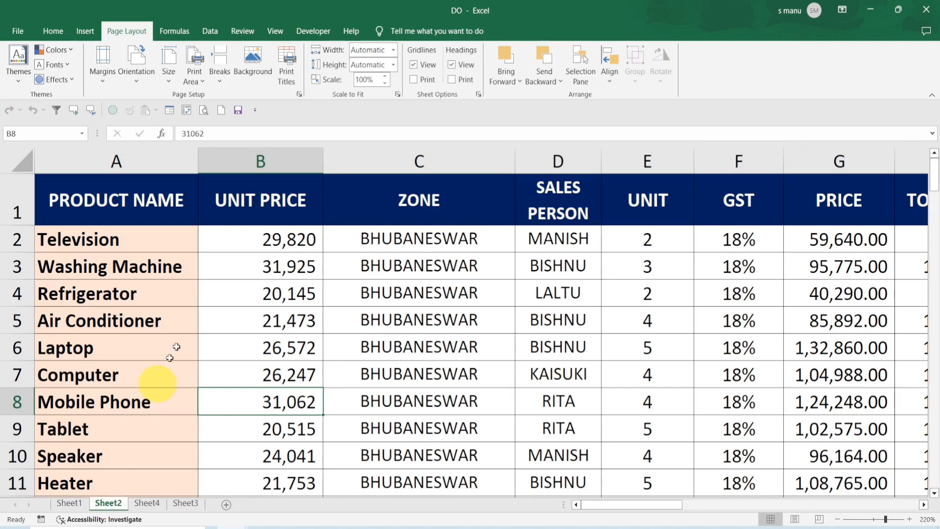
pyautogui.click(203, 111)
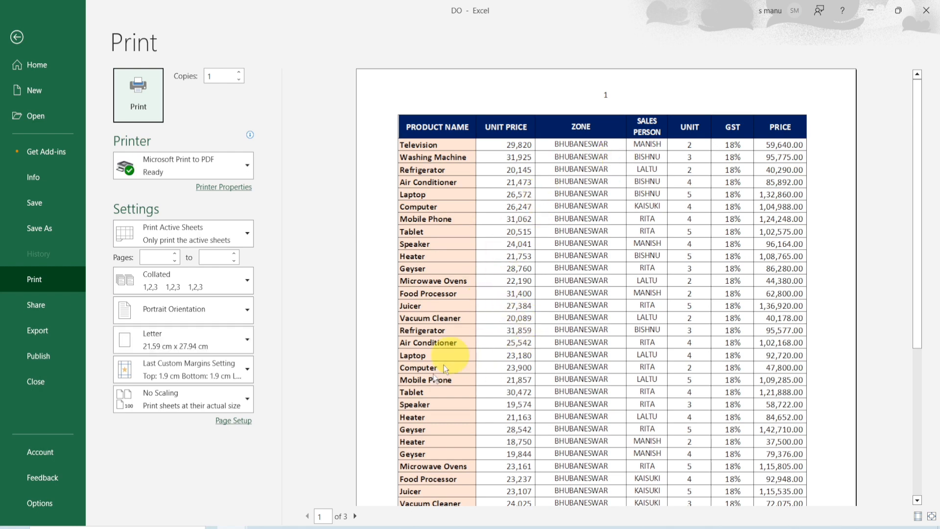
pyautogui.click(356, 517)
pyautogui.click(356, 517)
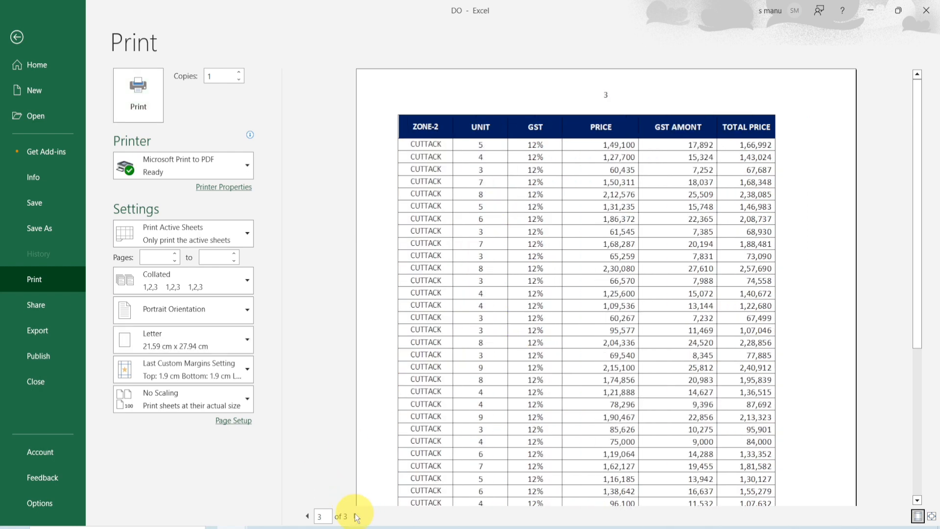
pyautogui.press('Escape')
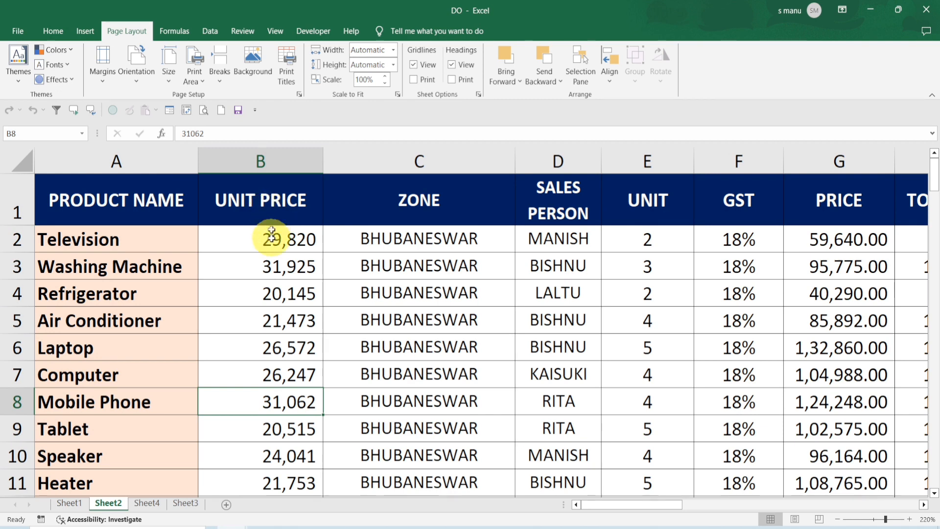
# Step: Set Sheet2's Product Name and Unit Price columns ($A:$B) to repeat at the left of every printed page
pyautogui.click(285, 68)
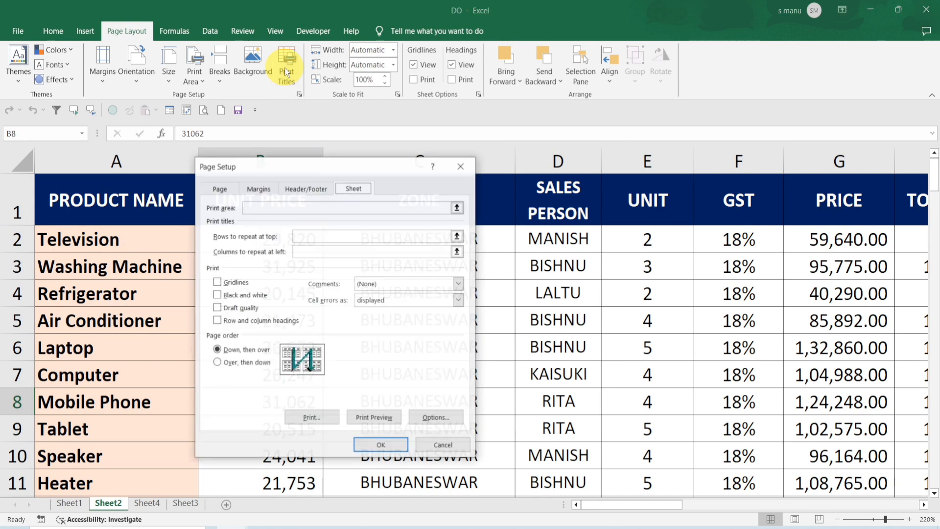
pyautogui.moveTo(298, 170); pyautogui.dragTo(449, 123)
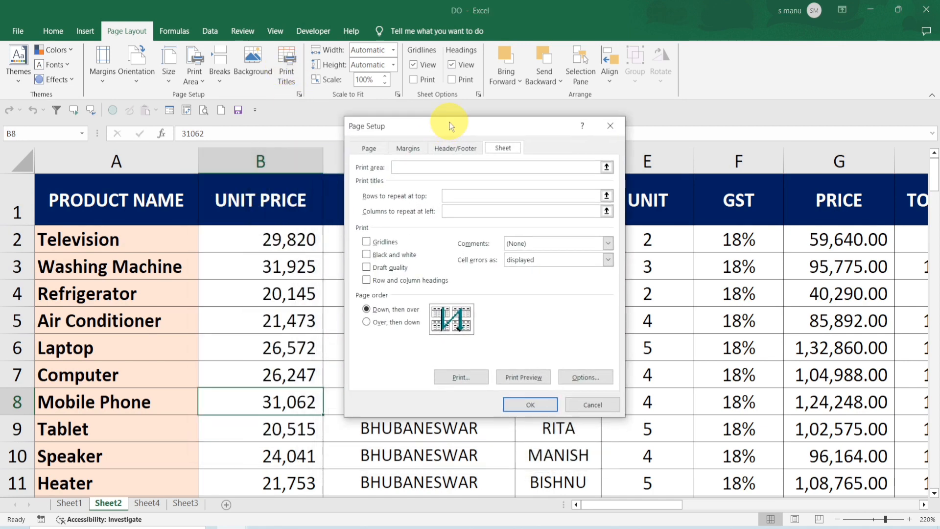
pyautogui.click(418, 205)
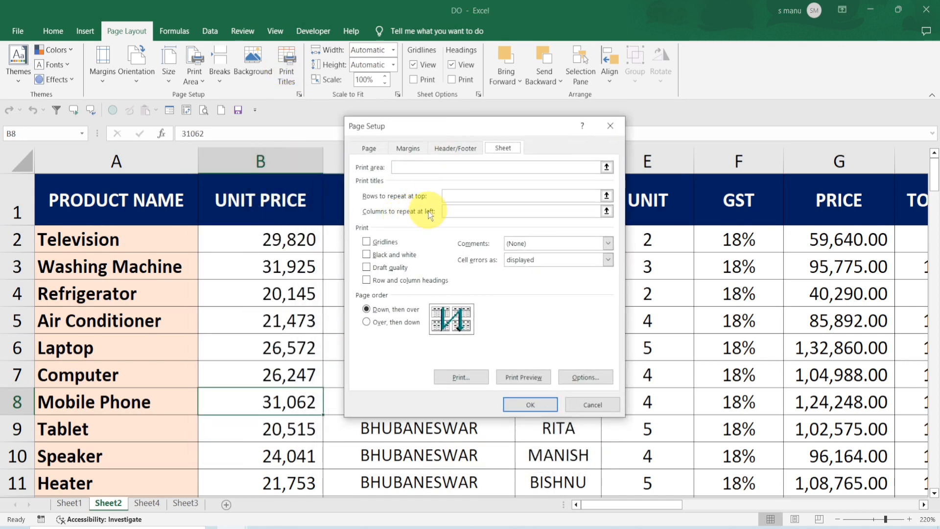
pyautogui.click(449, 211)
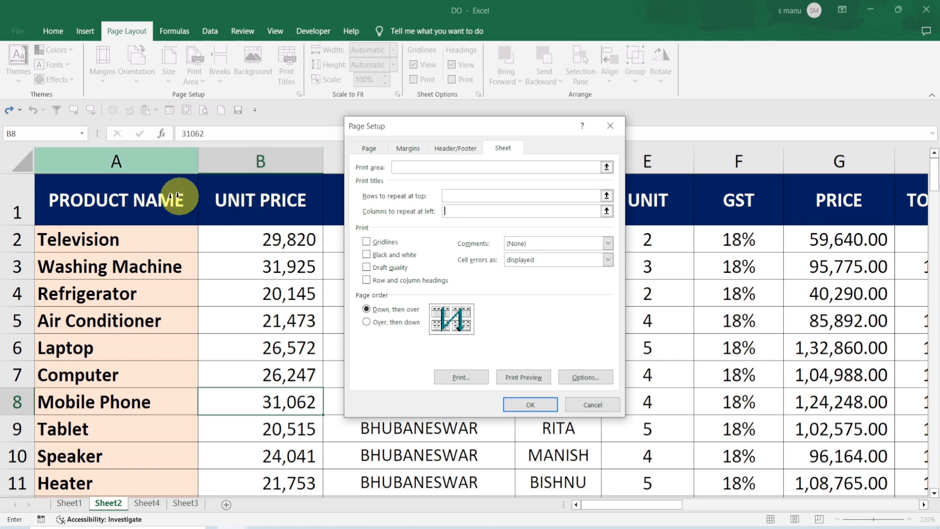
pyautogui.moveTo(138, 198); pyautogui.dragTo(216, 214)
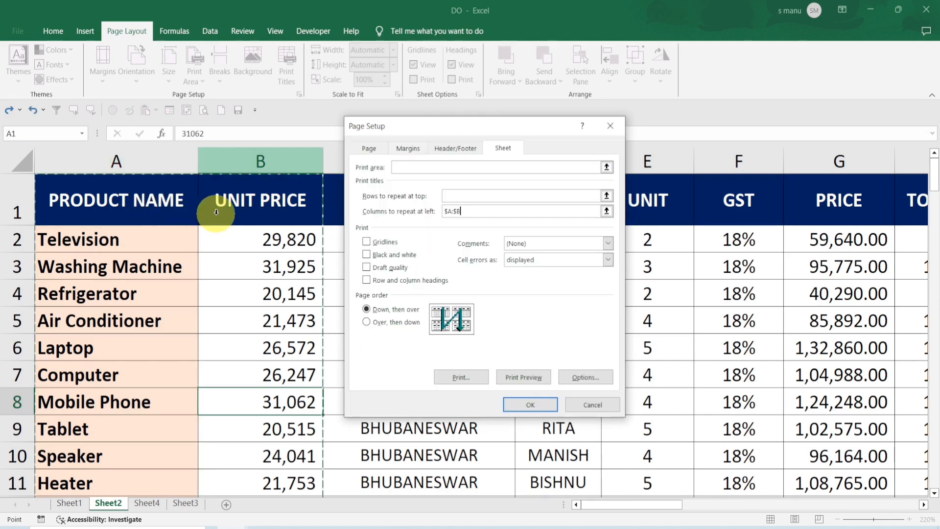
pyautogui.click(516, 403)
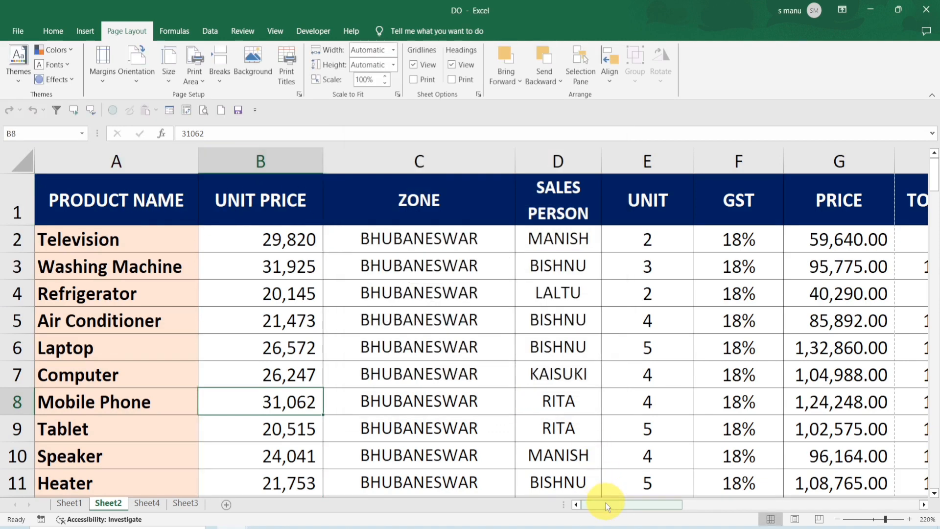
# Step: Page through Sheet2's print preview to the last page to check for the Product Name and Unit Price columns
pyautogui.moveTo(607, 505); pyautogui.dragTo(544, 524)
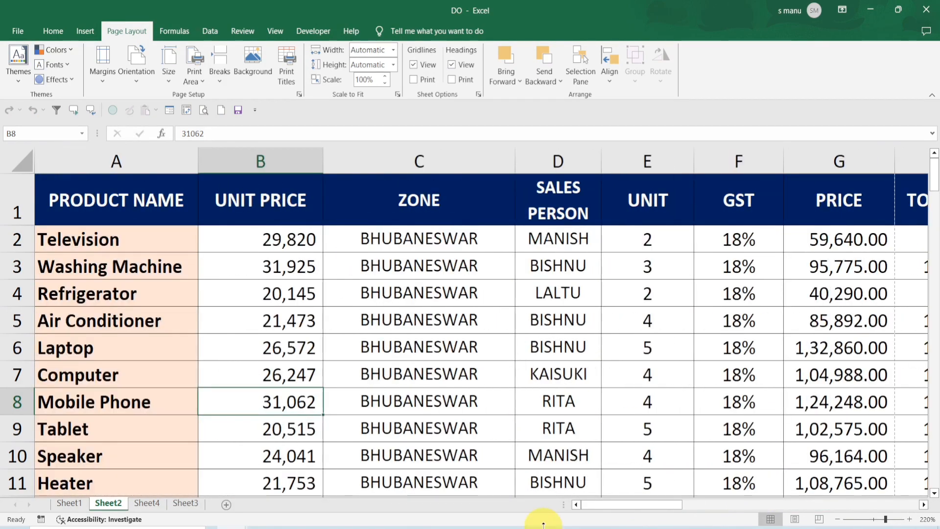
pyautogui.click(203, 110)
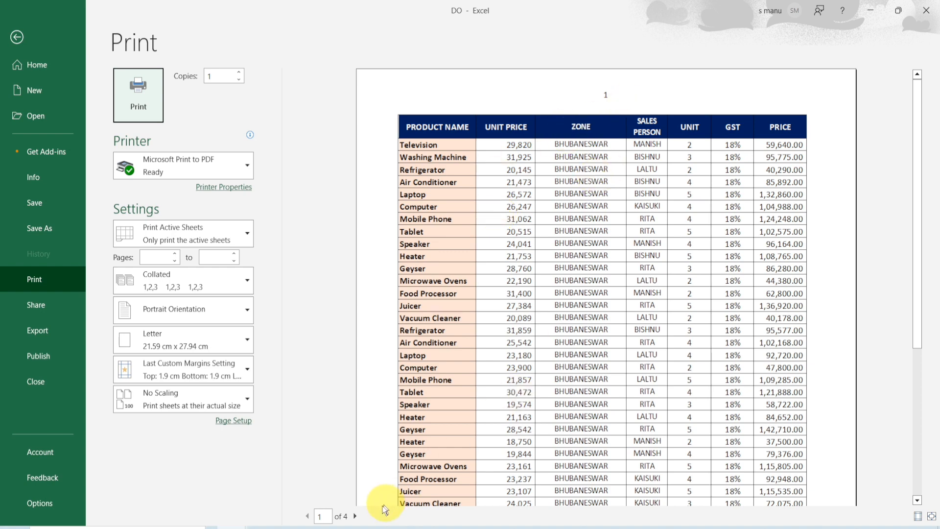
pyautogui.click(355, 516)
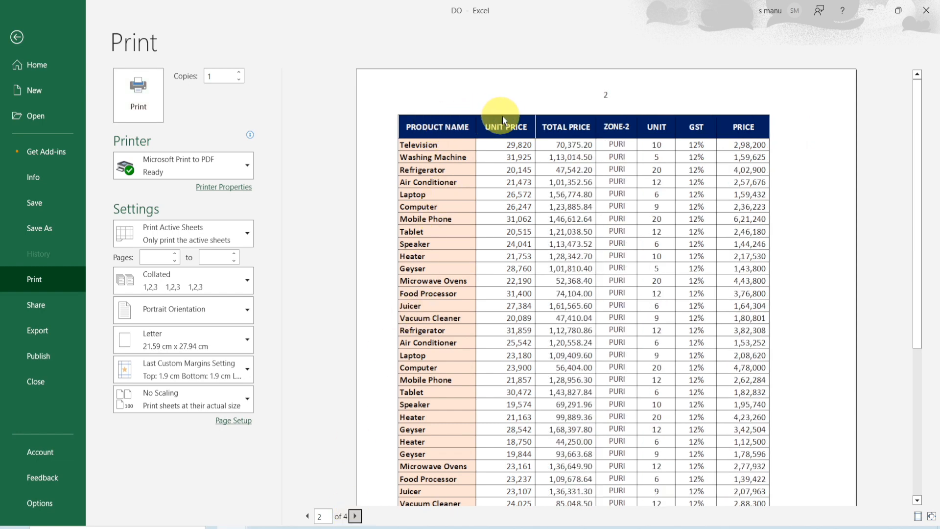
pyautogui.click(356, 516)
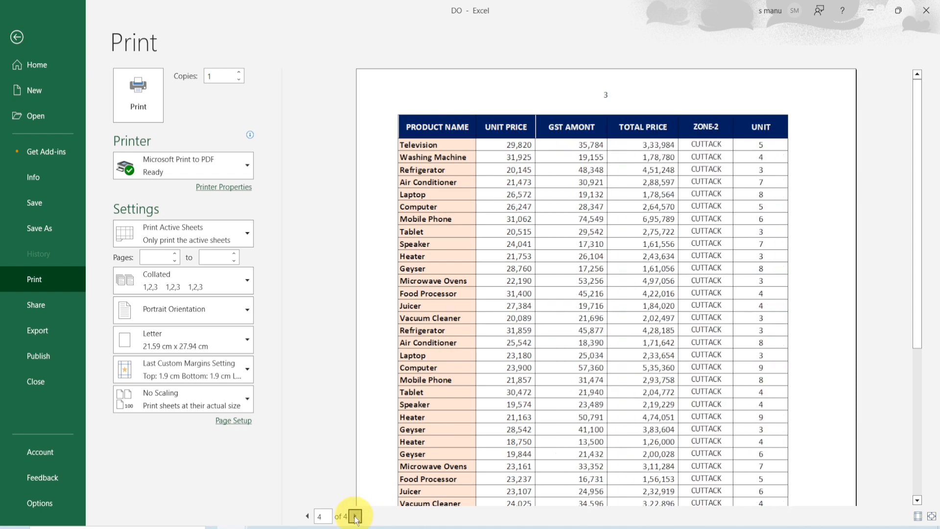
pyautogui.click(356, 516)
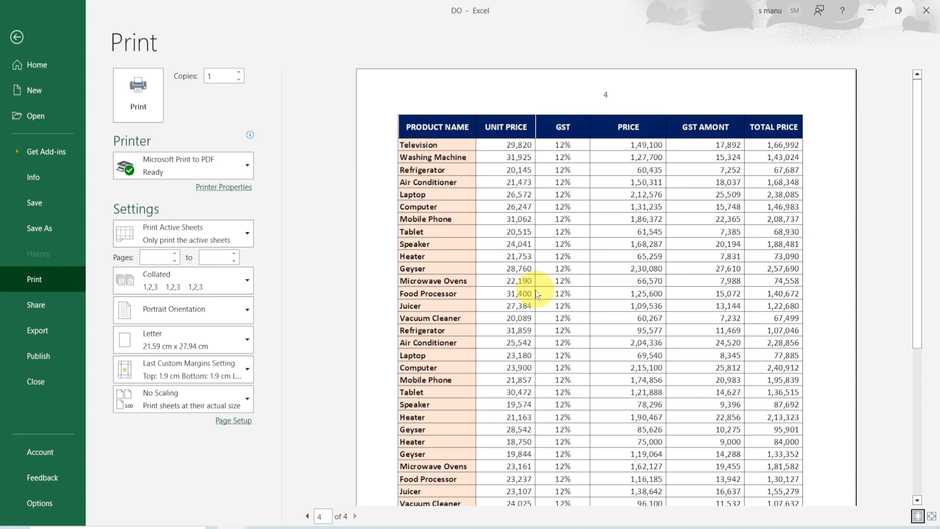
pyautogui.press('Escape')
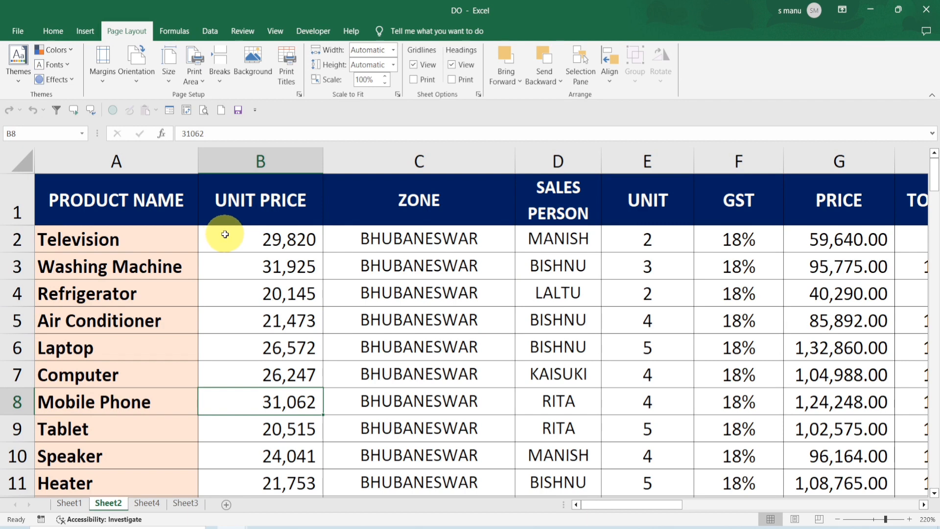
# Step: Review the remaining print options in Sheet2's page setup and close it without changes
pyautogui.click(287, 73)
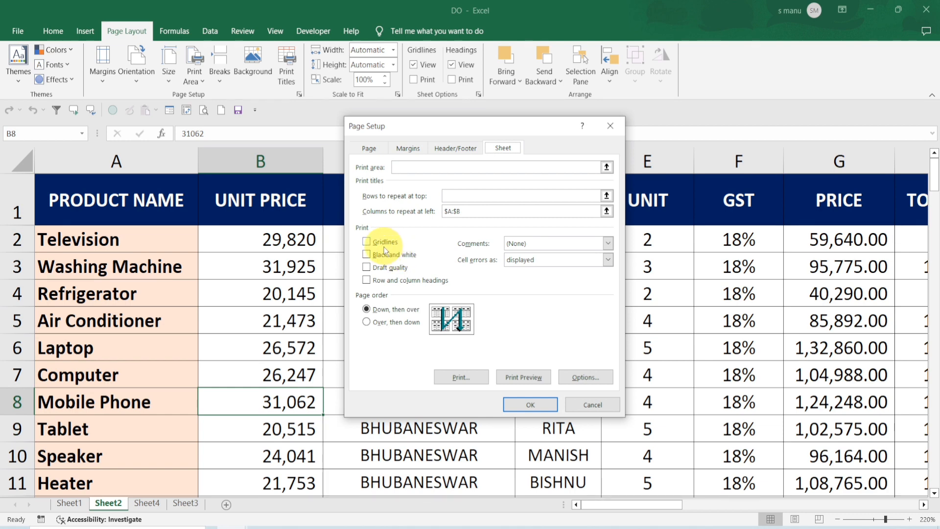
pyautogui.click(610, 126)
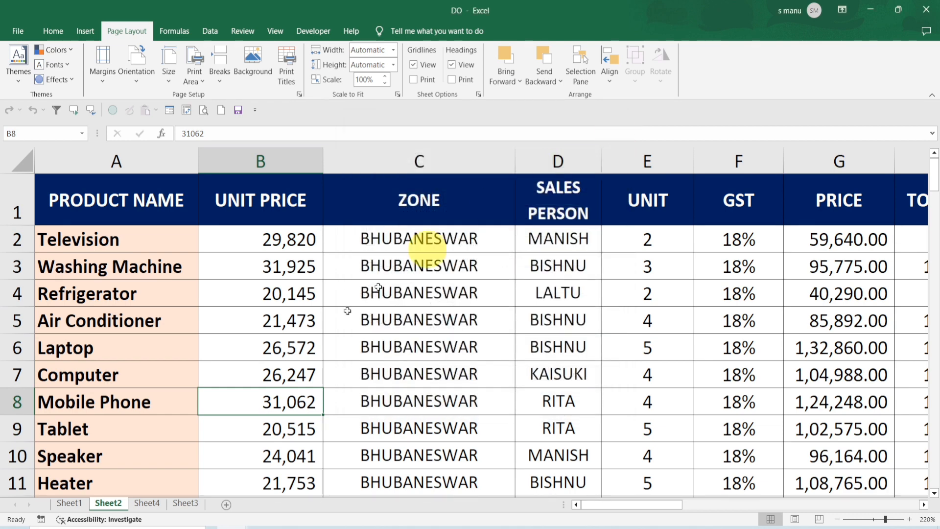
# Step: Switch to Sheet4, enable printing of gridlines, and check the result in the print preview
pyautogui.click(147, 503)
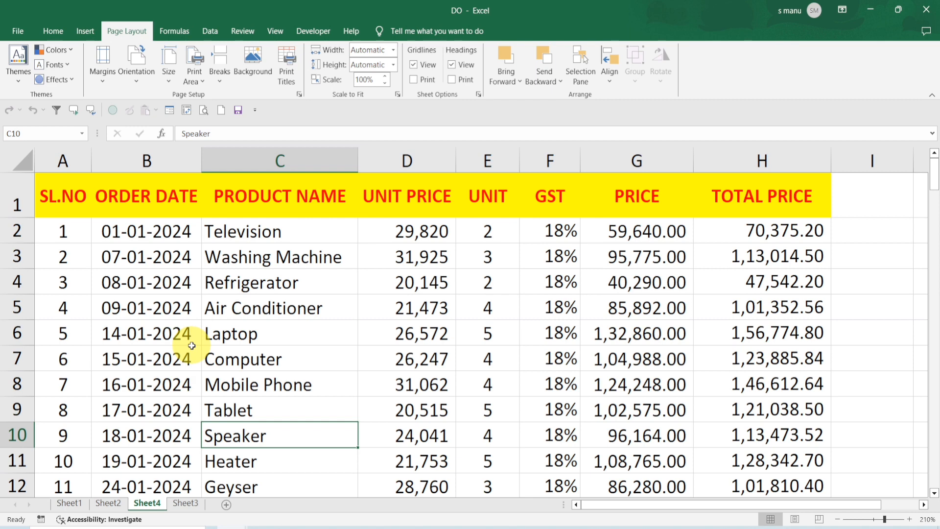
pyautogui.click(288, 67)
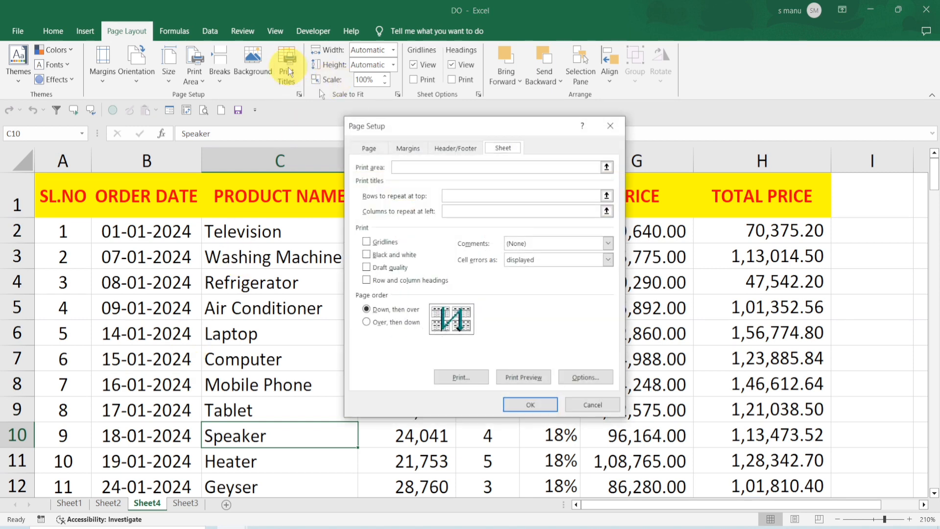
pyautogui.click(386, 242)
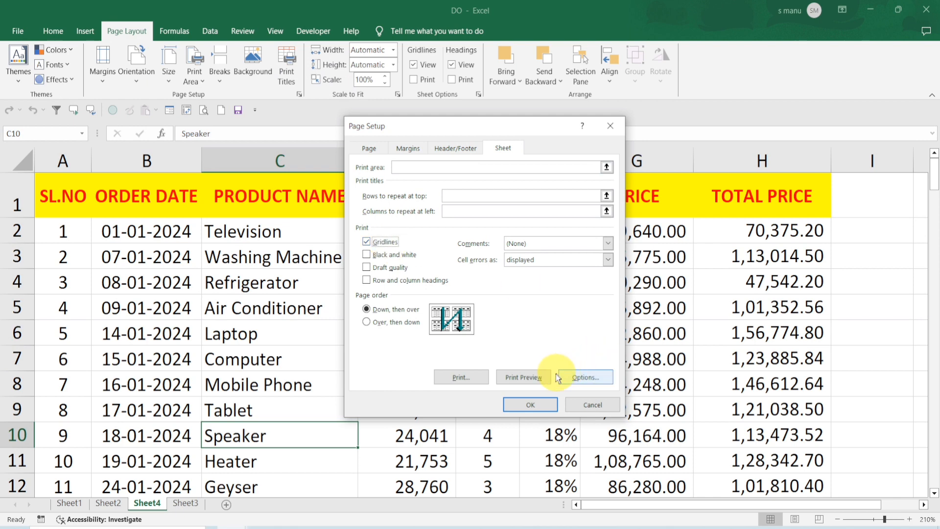
pyautogui.click(523, 377)
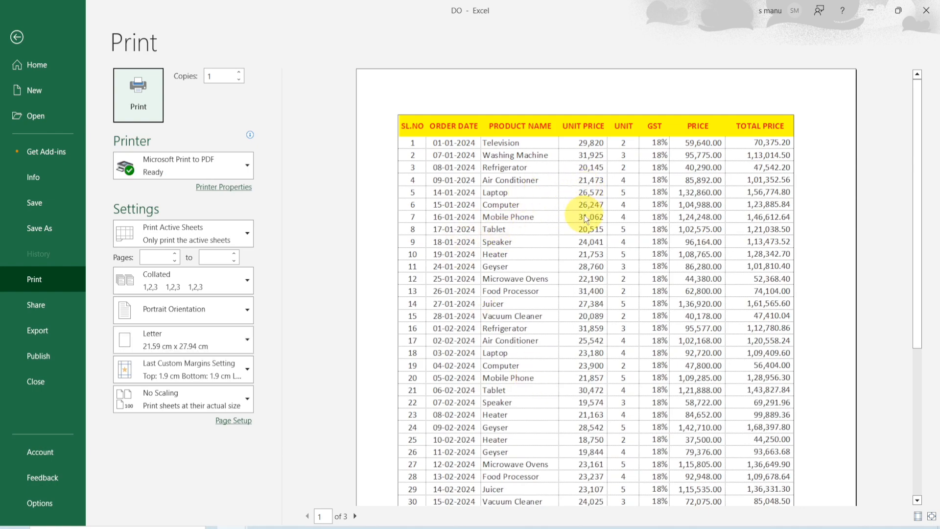
pyautogui.press('Escape')
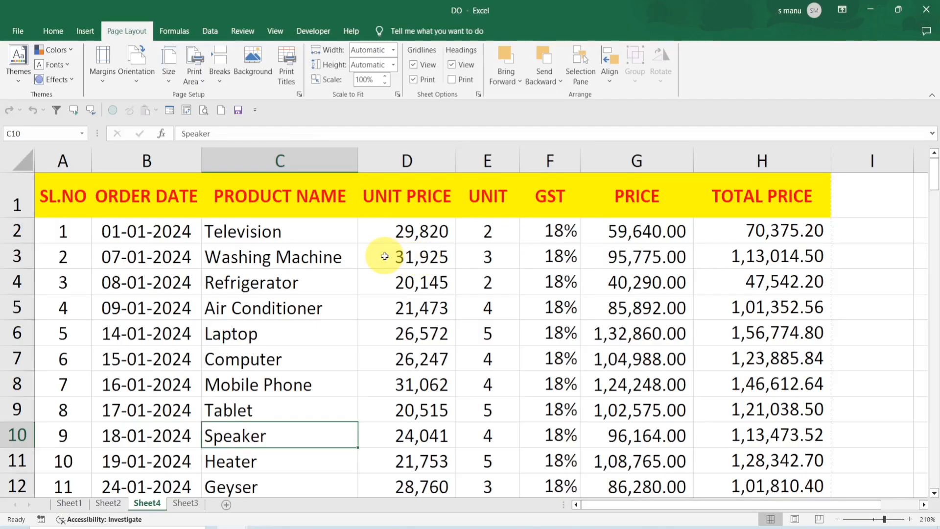
# Step: Enable black and white printing for Sheet4 and check the result in the print preview
pyautogui.click(287, 66)
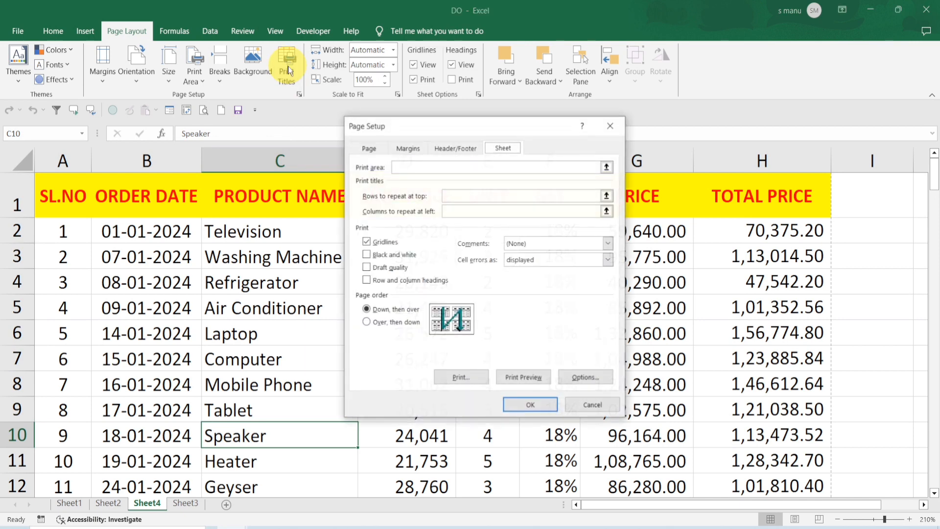
pyautogui.click(386, 258)
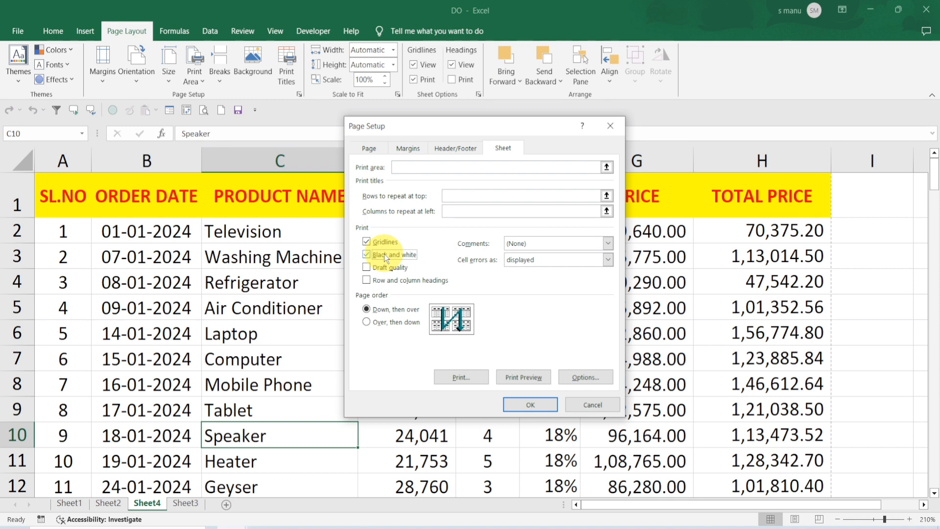
pyautogui.click(524, 375)
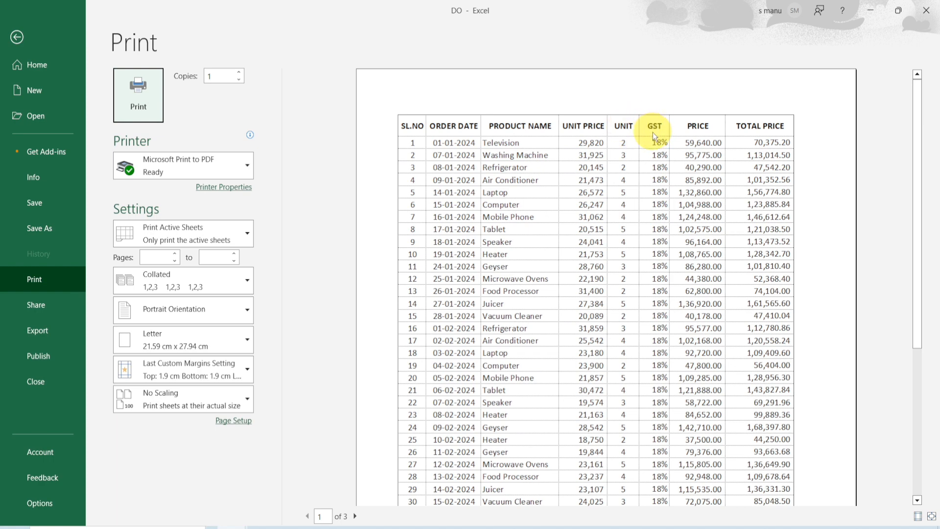
pyautogui.press('Escape')
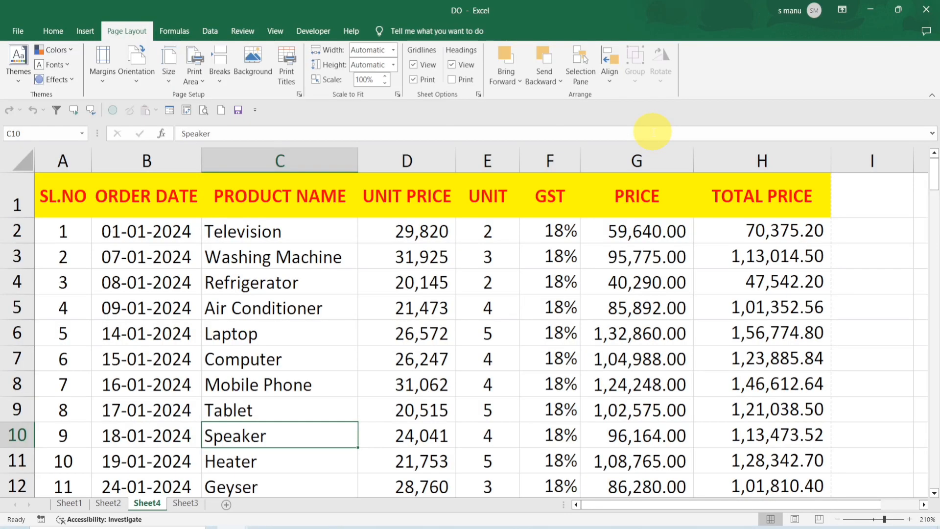
# Step: Replace Sheet4's black and white option with draft quality printing and check the print preview
pyautogui.click(287, 63)
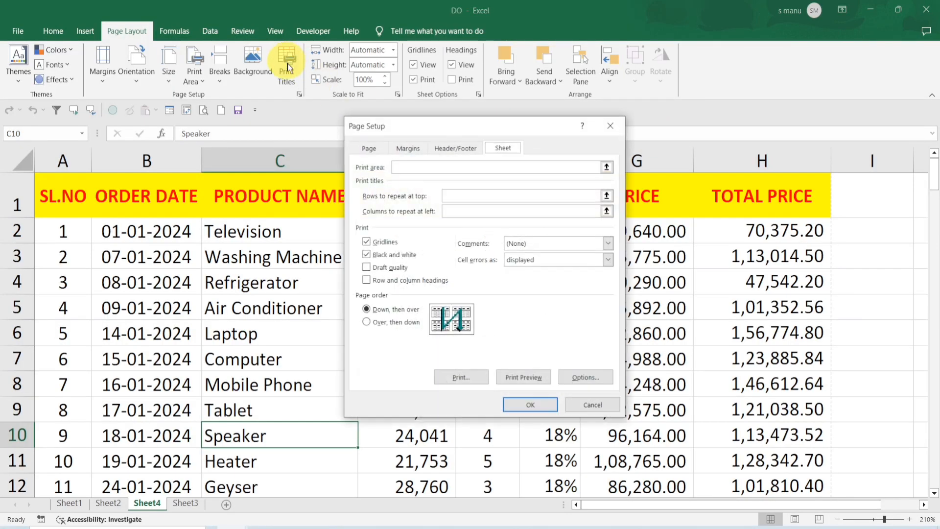
pyautogui.click(396, 255)
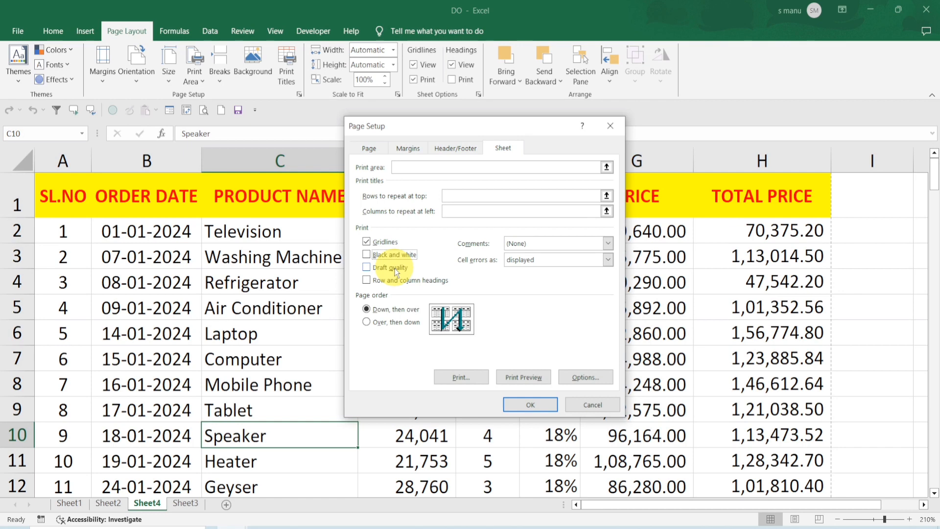
pyautogui.click(523, 378)
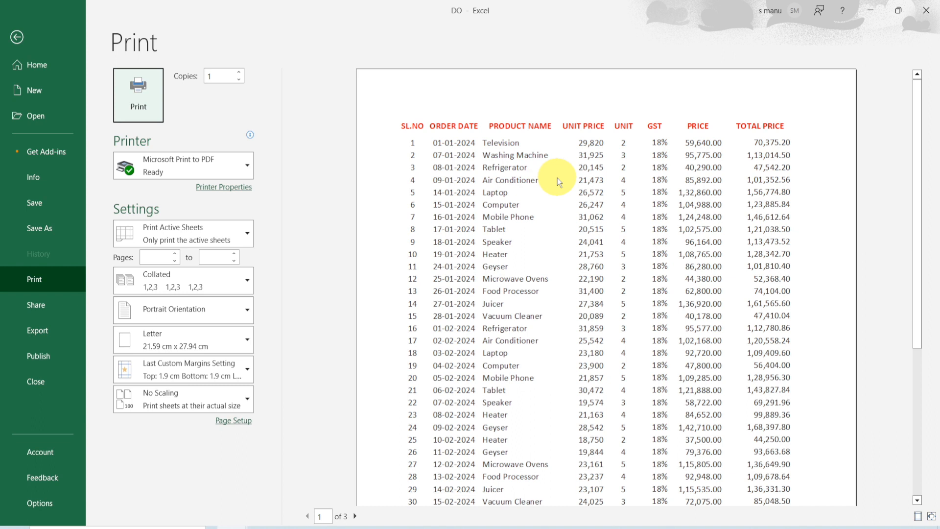
pyautogui.press('Escape')
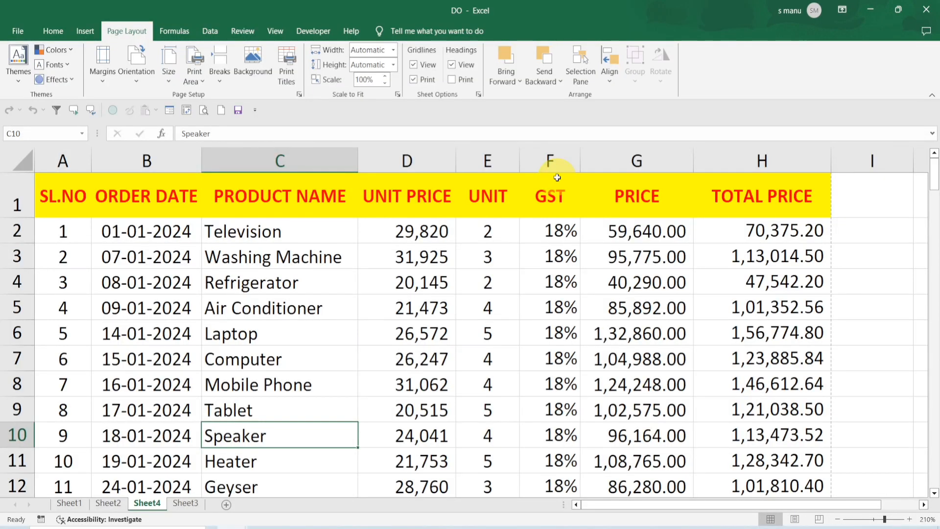
# Step: Disable draft quality for Sheet4, enable printing of row and column headings, and check the print preview
pyautogui.click(290, 71)
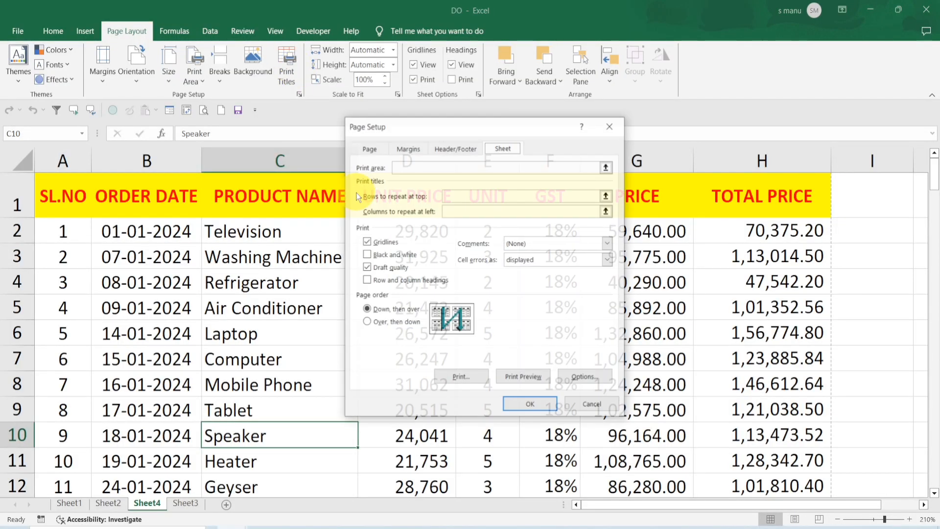
pyautogui.click(403, 269)
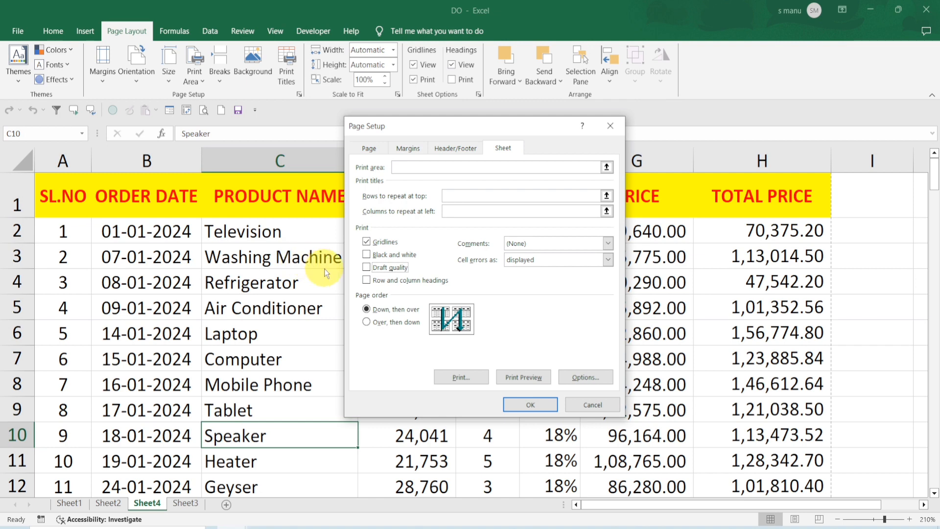
pyautogui.click(367, 280)
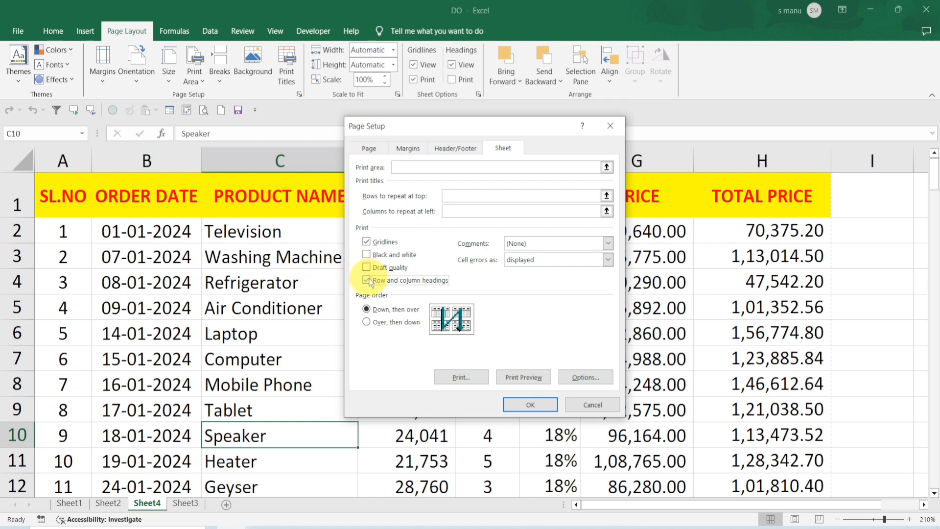
pyautogui.click(523, 377)
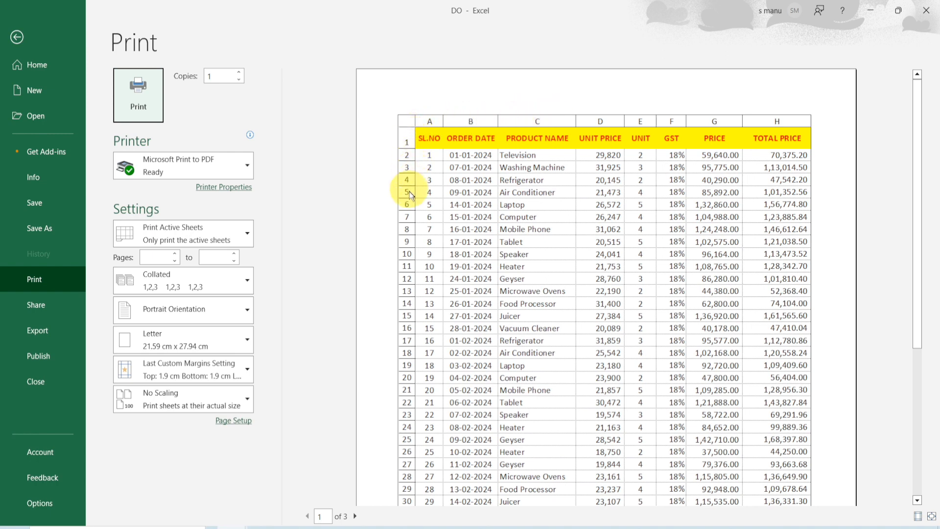
pyautogui.press('Escape')
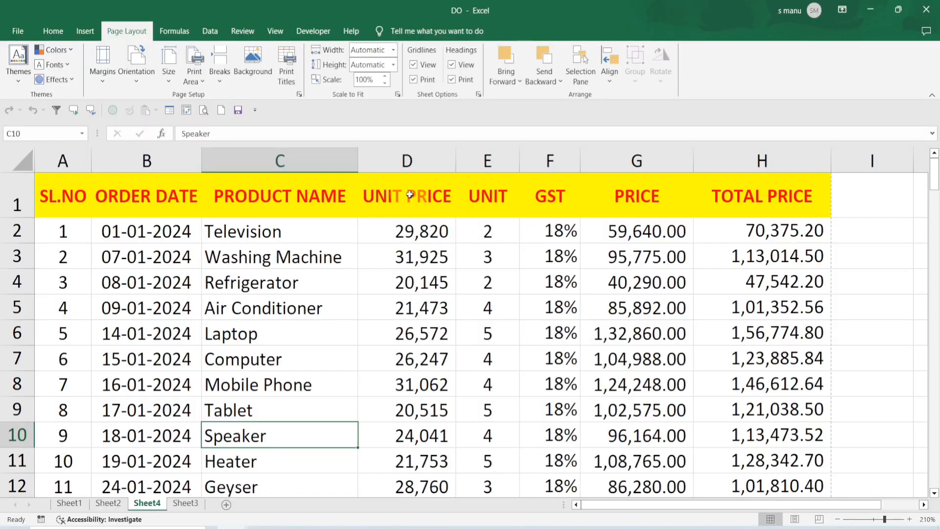
# Step: Review the choices for printing comments in Sheet4's page setup, keep (None), and confirm the dialog
pyautogui.click(285, 73)
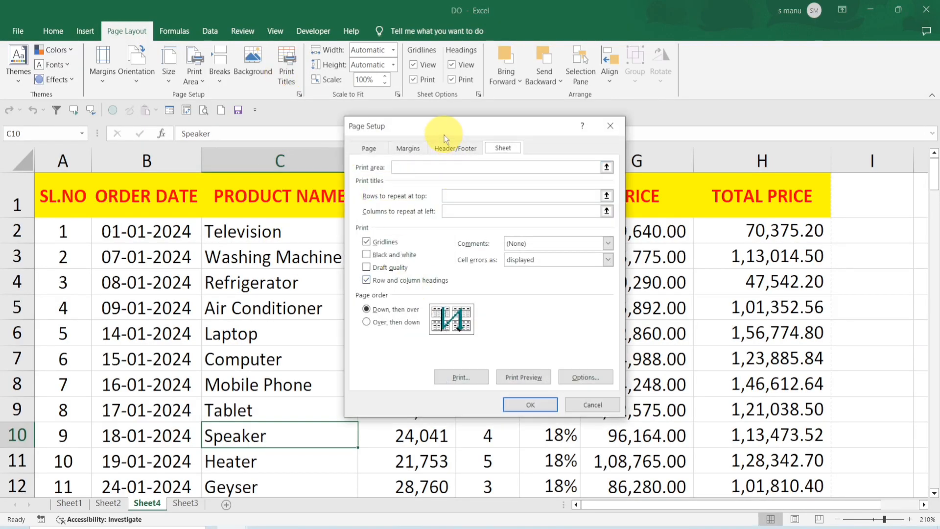
pyautogui.moveTo(440, 126); pyautogui.dragTo(245, 185)
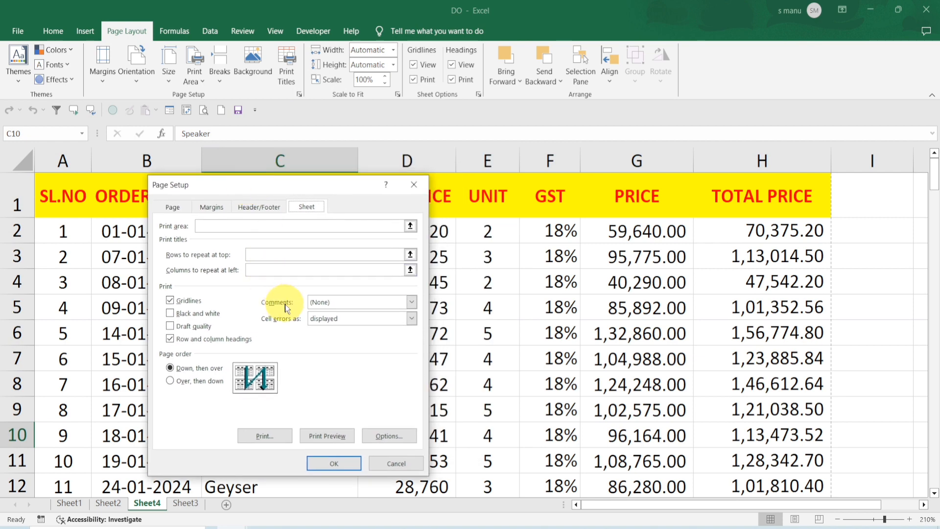
pyautogui.click(411, 303)
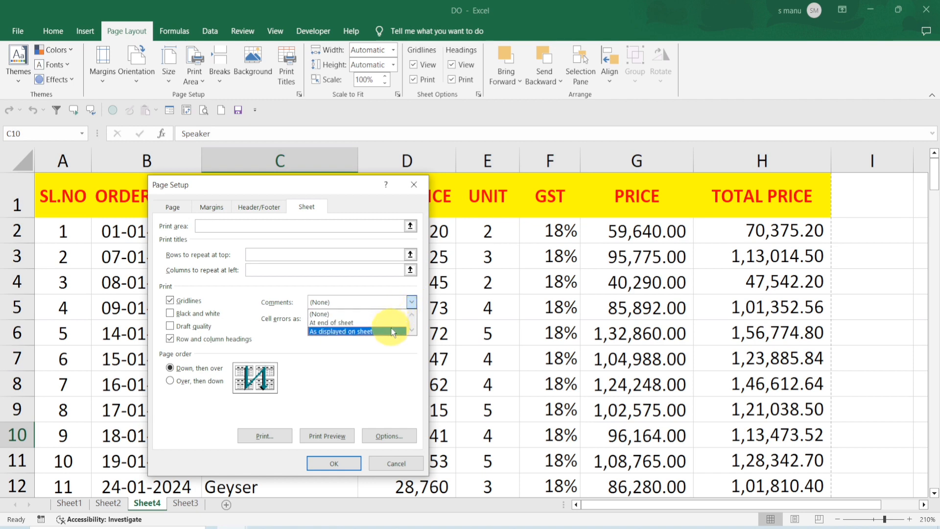
pyautogui.click(379, 307)
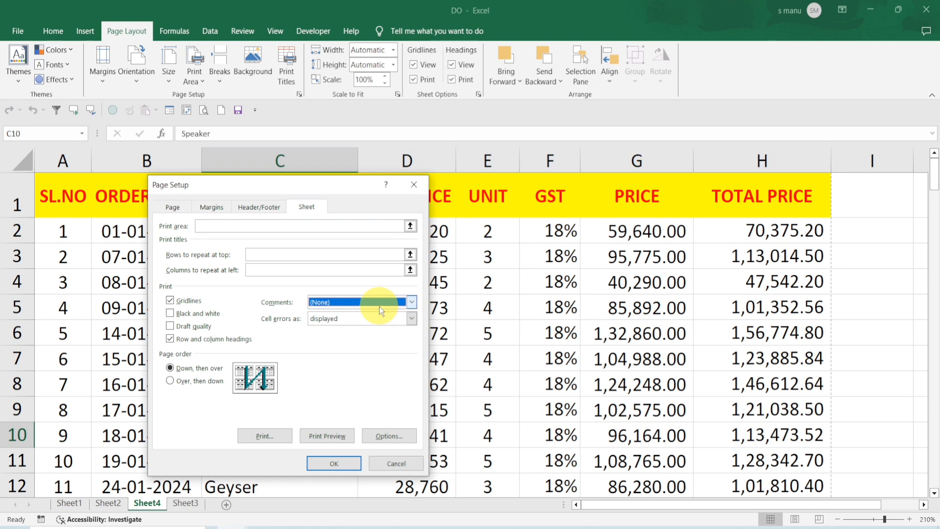
pyautogui.click(337, 463)
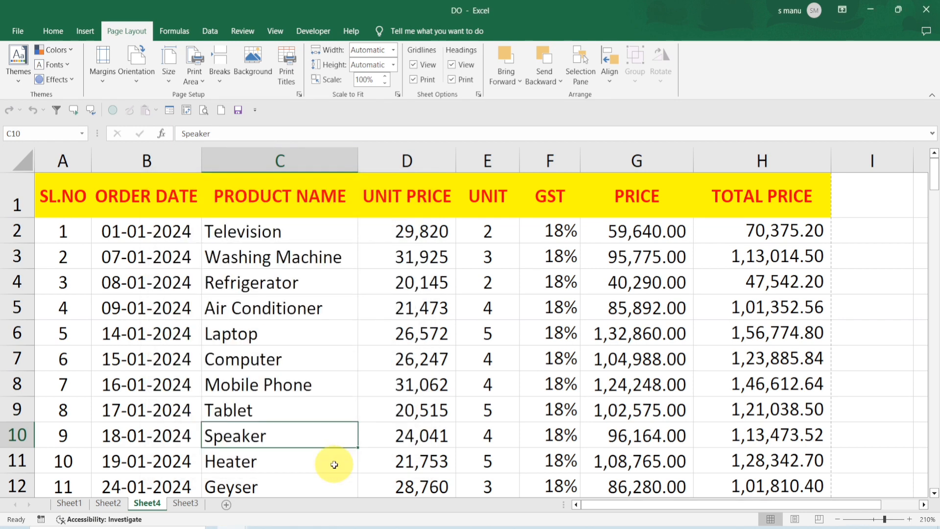
# Step: Add a note reading "data" to the Air Conditioner cell C5 on Sheet4 and check the print preview
pyautogui.click(337, 301)
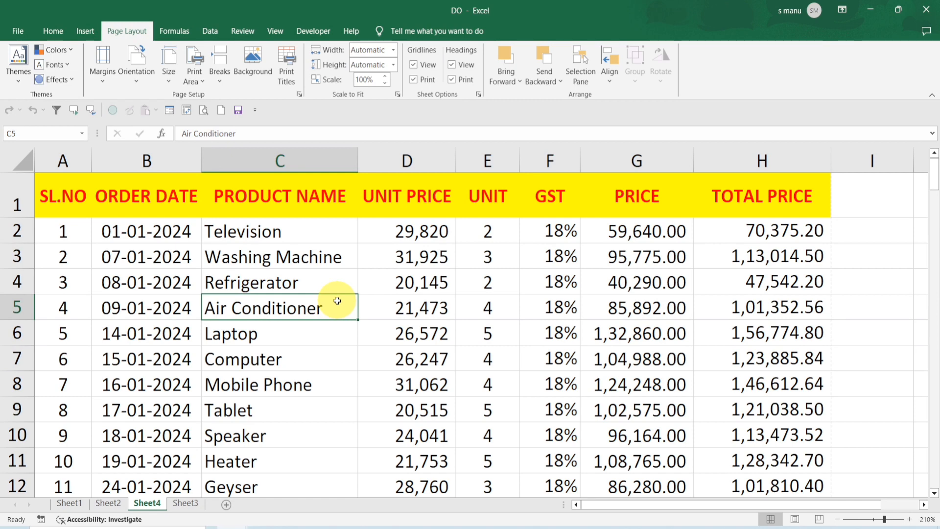
pyautogui.hotkey('shift', 'F2')
pyautogui.write('d')
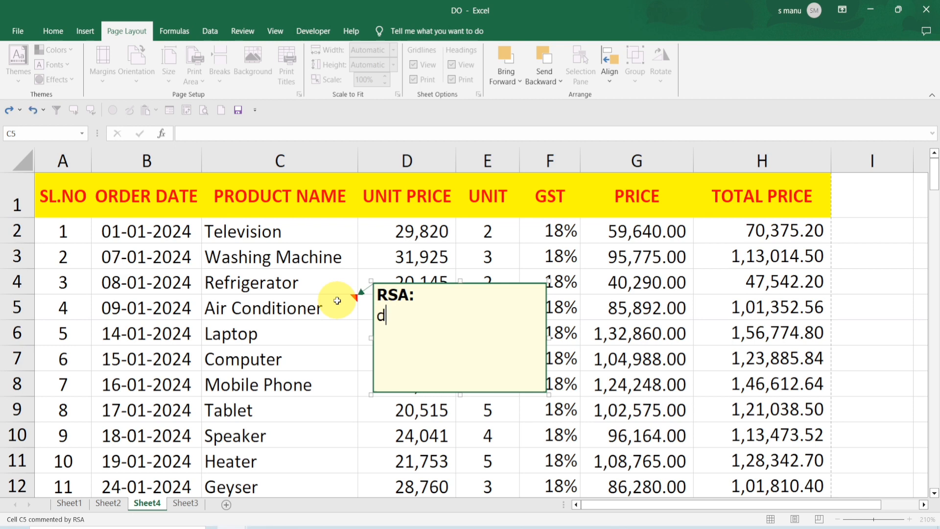
pyautogui.write('ata')
pyautogui.click(326, 328)
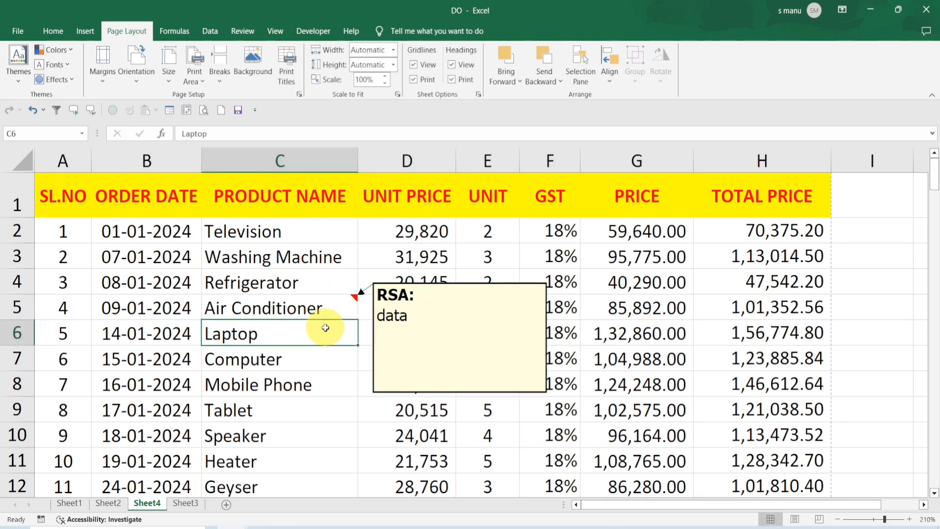
pyautogui.hotkey('ctrl', 'p')
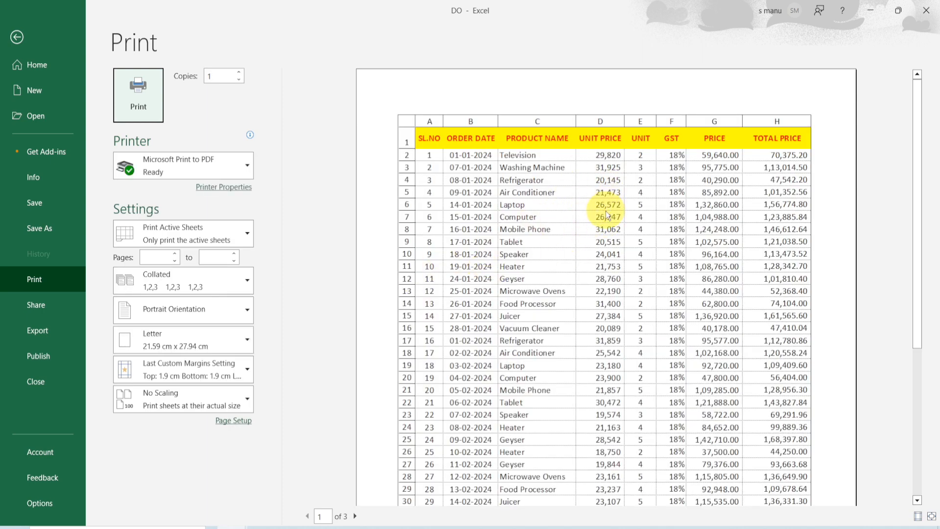
# Step: Set Sheet4's comments to print at end of sheet and check the last page of the print preview
pyautogui.press('Escape')
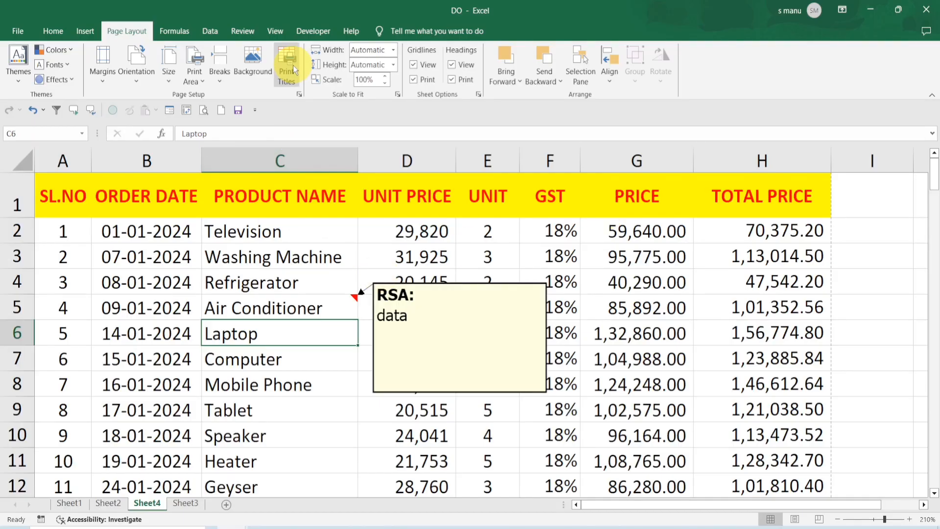
pyautogui.click(293, 66)
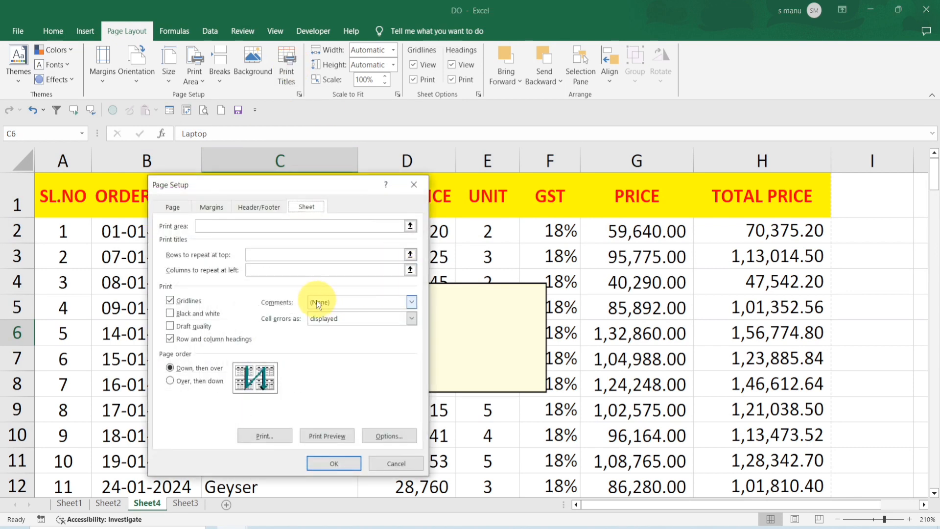
pyautogui.click(411, 303)
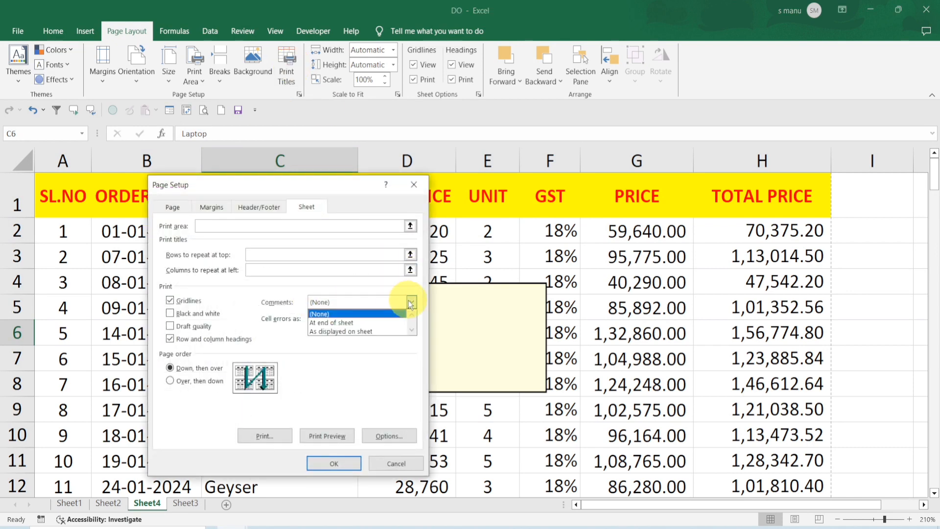
pyautogui.click(398, 323)
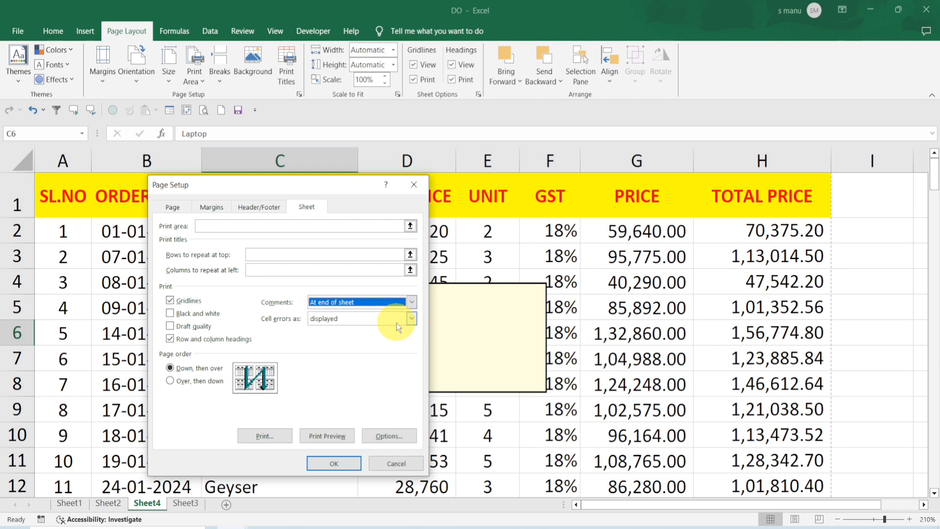
pyautogui.moveTo(344, 185); pyautogui.dragTo(458, 70)
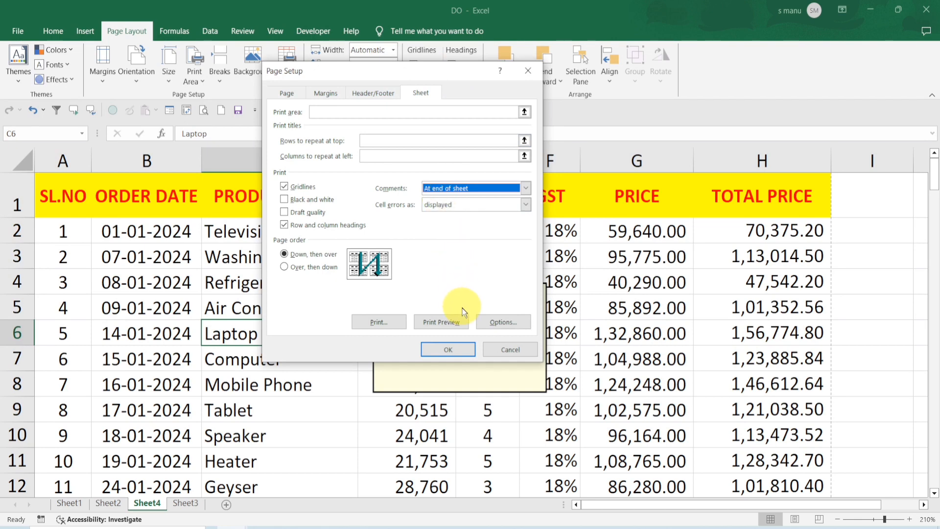
pyautogui.click(458, 322)
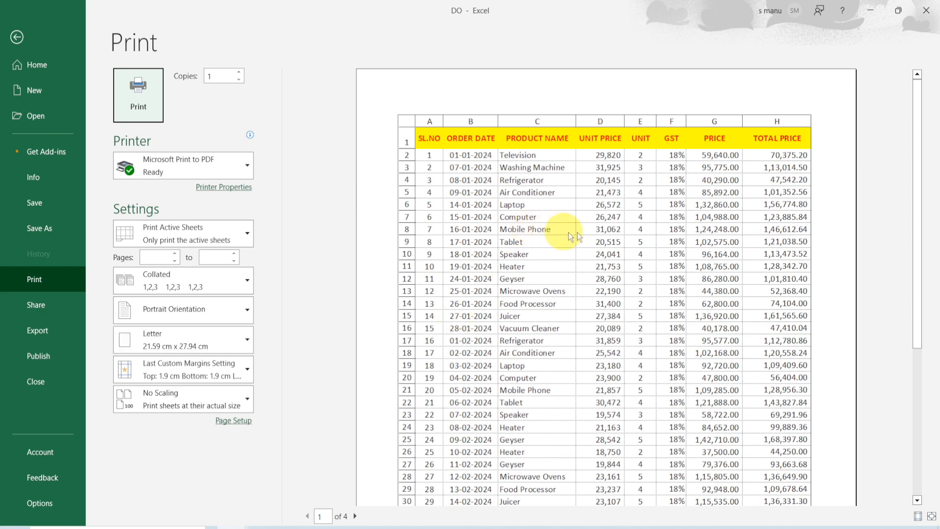
pyautogui.click(355, 517)
pyautogui.click(356, 516)
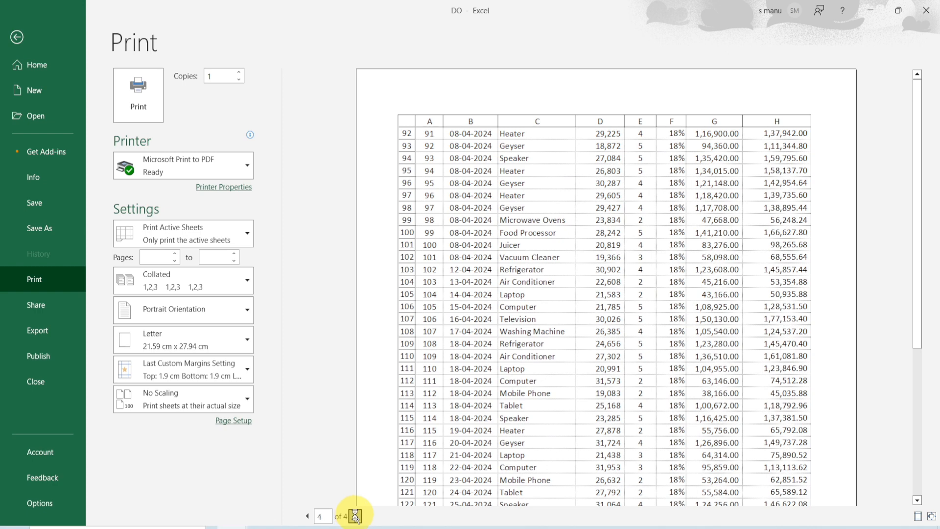
pyautogui.click(355, 516)
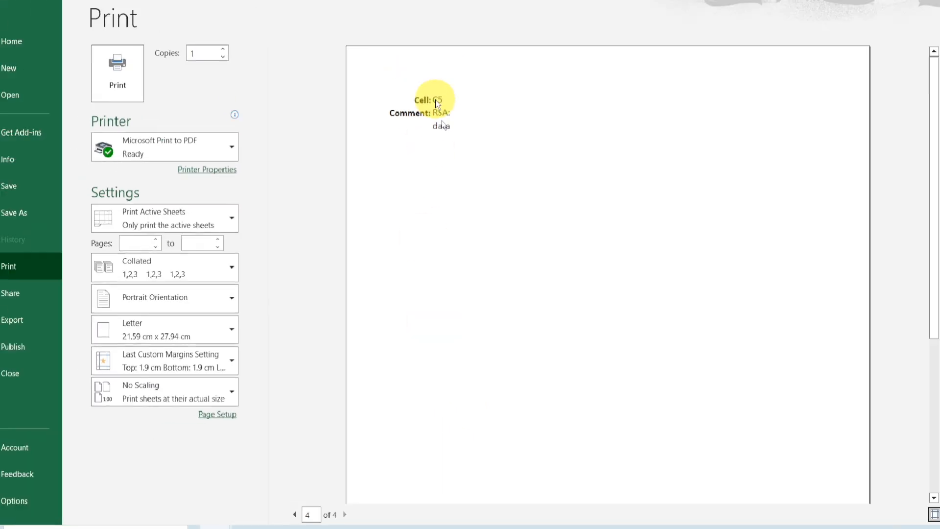
pyautogui.press('Escape')
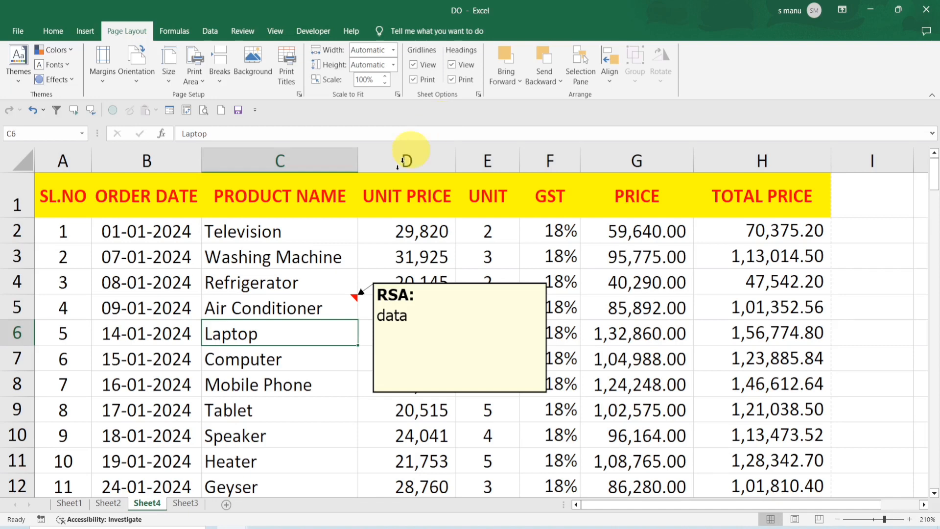
# Step: Set Sheet4's comments to print as displayed on sheet and check the print preview
pyautogui.click(287, 72)
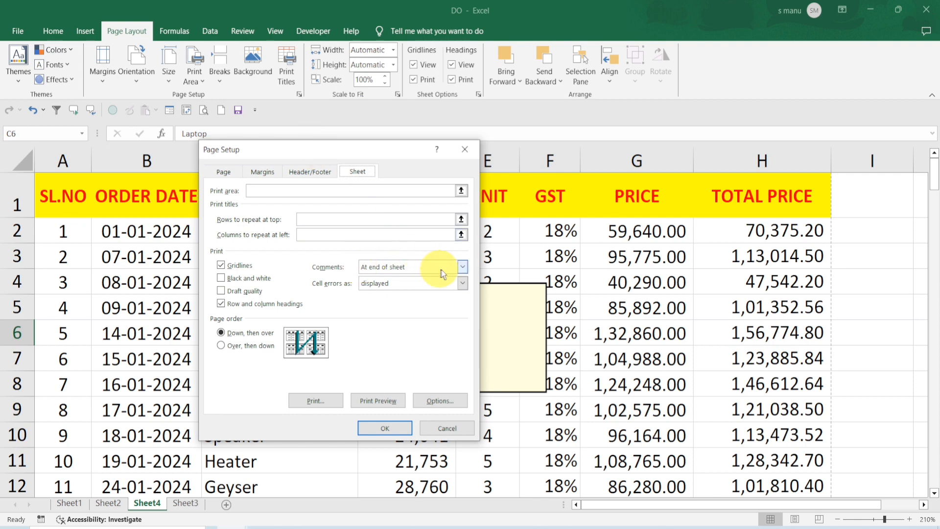
pyautogui.click(463, 267)
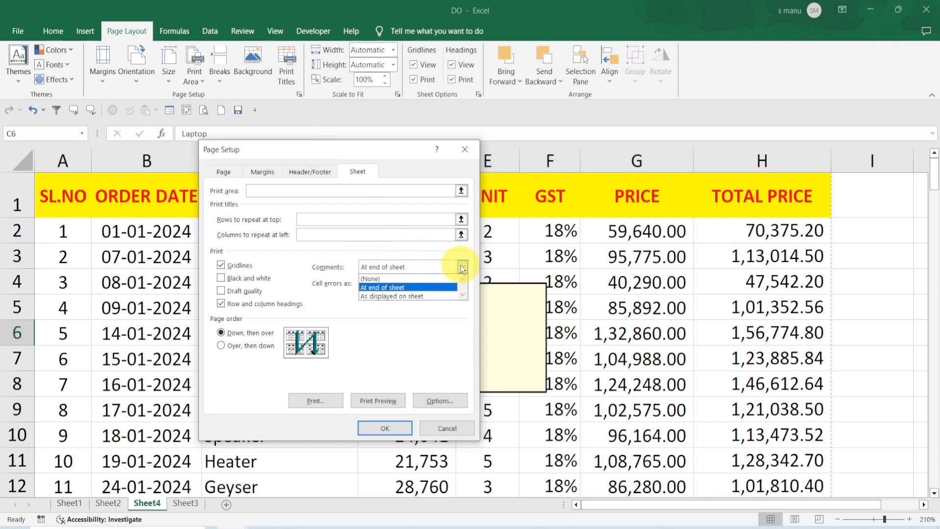
pyautogui.click(443, 296)
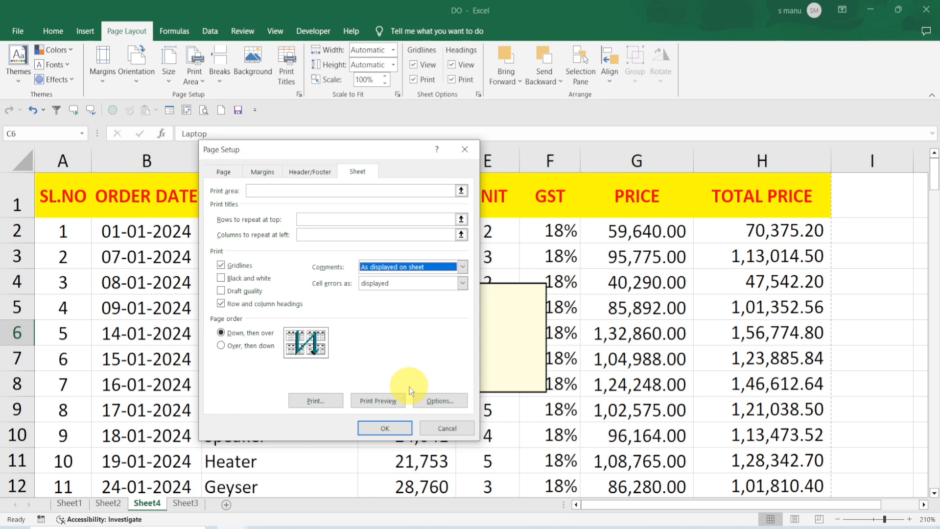
pyautogui.click(392, 407)
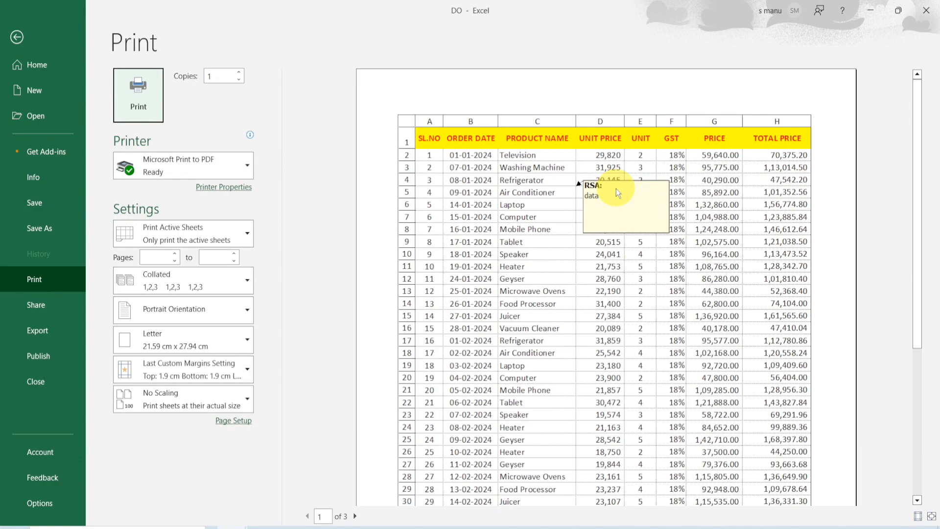
pyautogui.press('Escape')
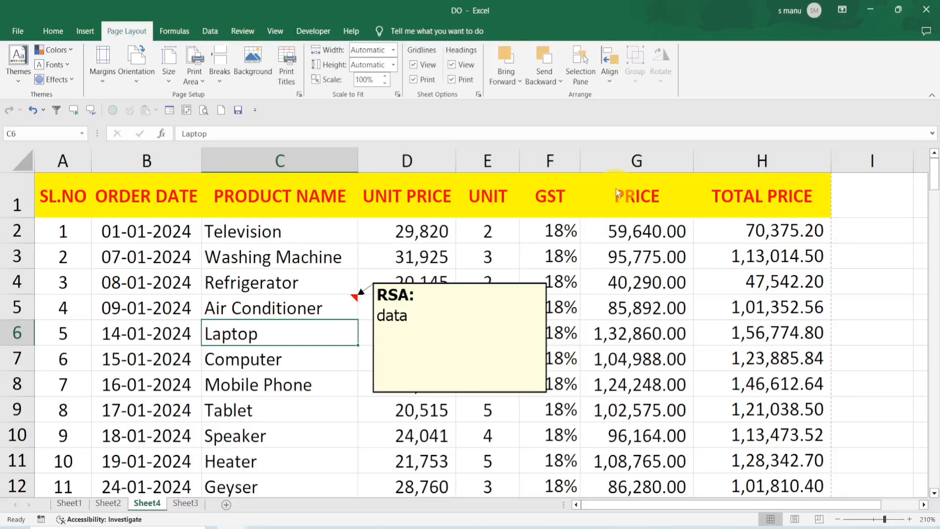
# Step: Review the choices for printing cell errors in Sheet4's page setup, leaving the dialog without changes
pyautogui.click(287, 67)
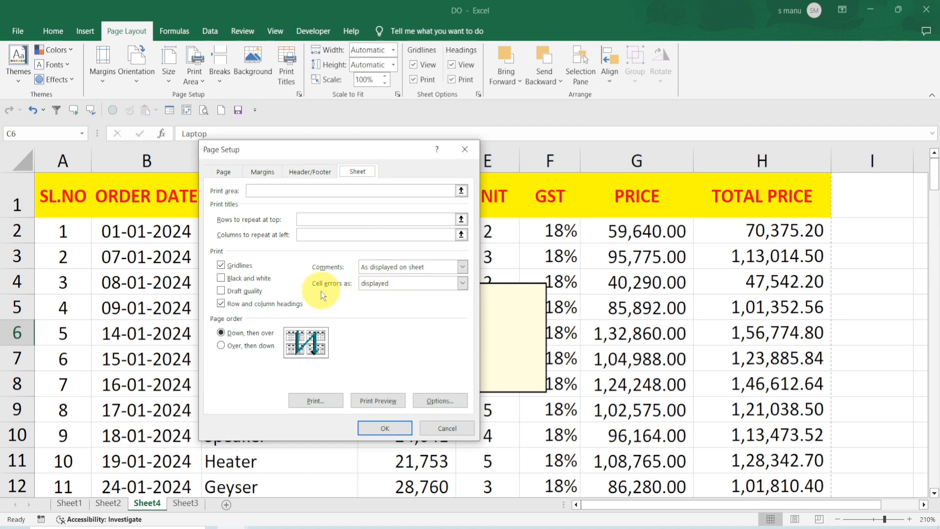
pyautogui.click(462, 284)
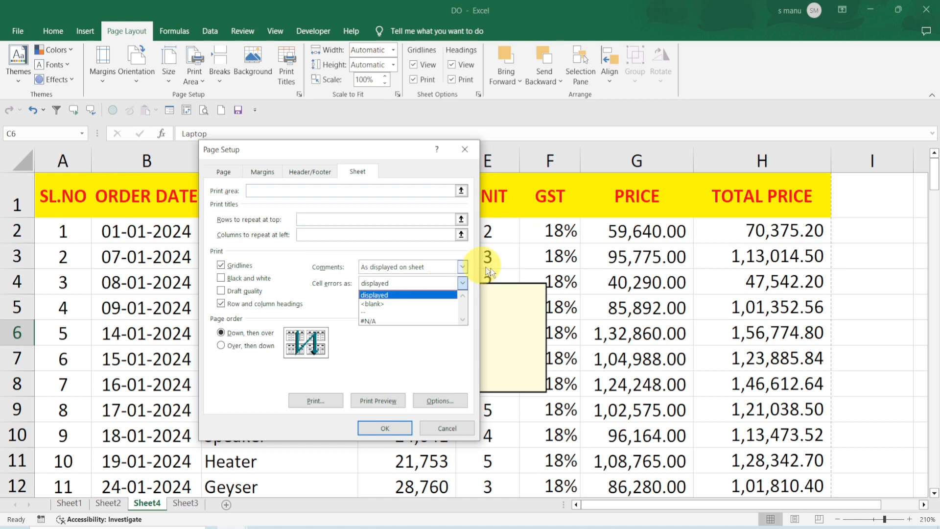
pyautogui.click(448, 429)
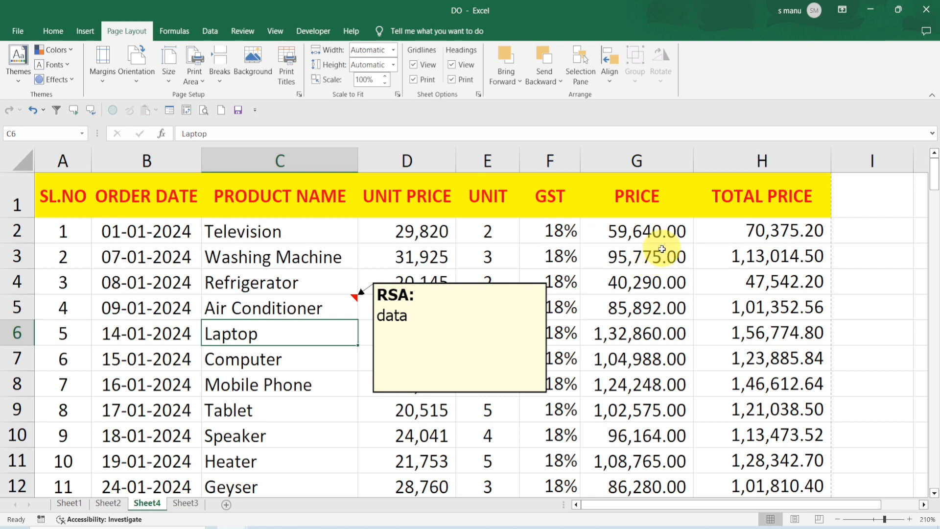
# Step: Replace the total price formula in H2 with =8/0 to produce a cell error
pyautogui.click(712, 240)
pyautogui.doubleClick(712, 240)
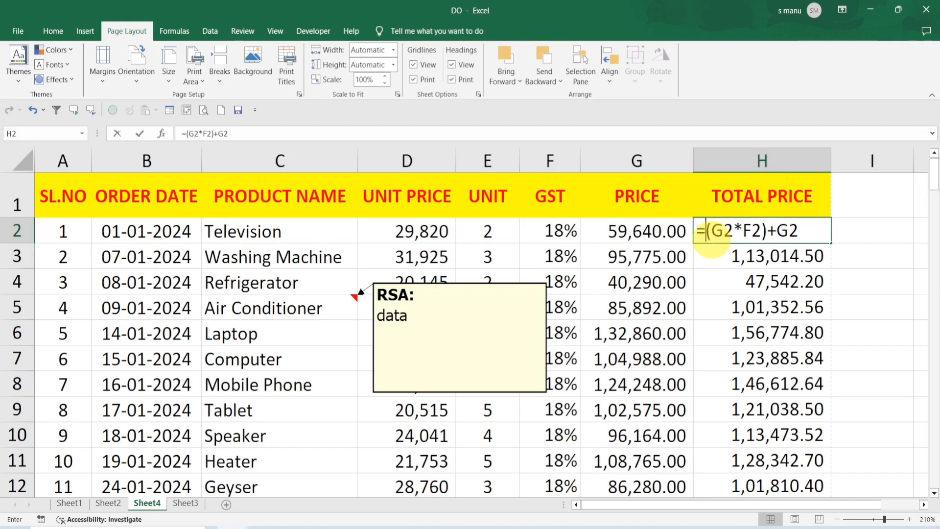
pyautogui.press('Escape')
pyautogui.write('=')
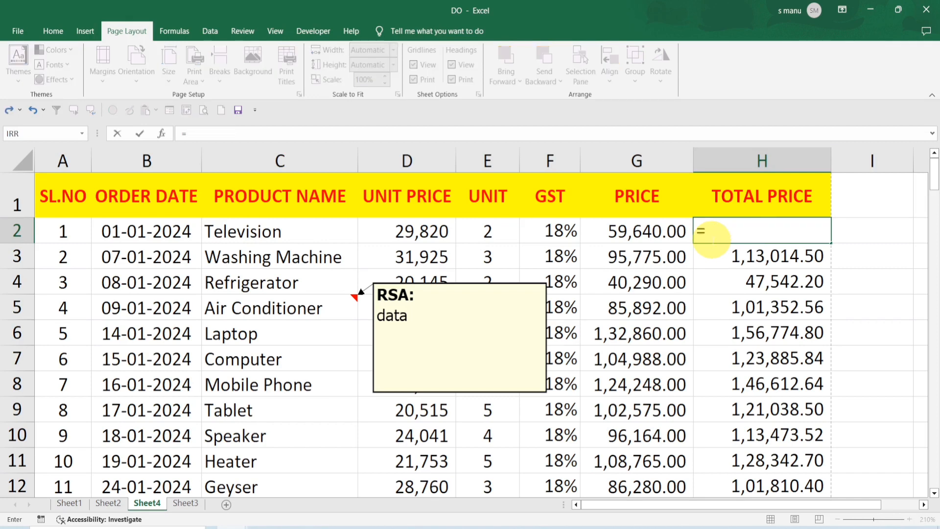
pyautogui.write('8/0')
pyautogui.press('Return')
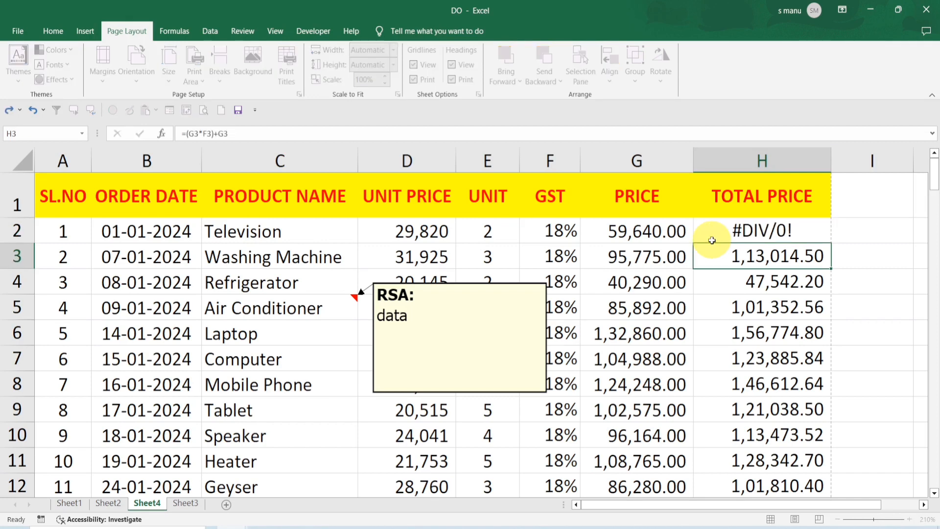
# Step: Fill the H2 formula down through H6 and check the print preview
pyautogui.click(804, 233)
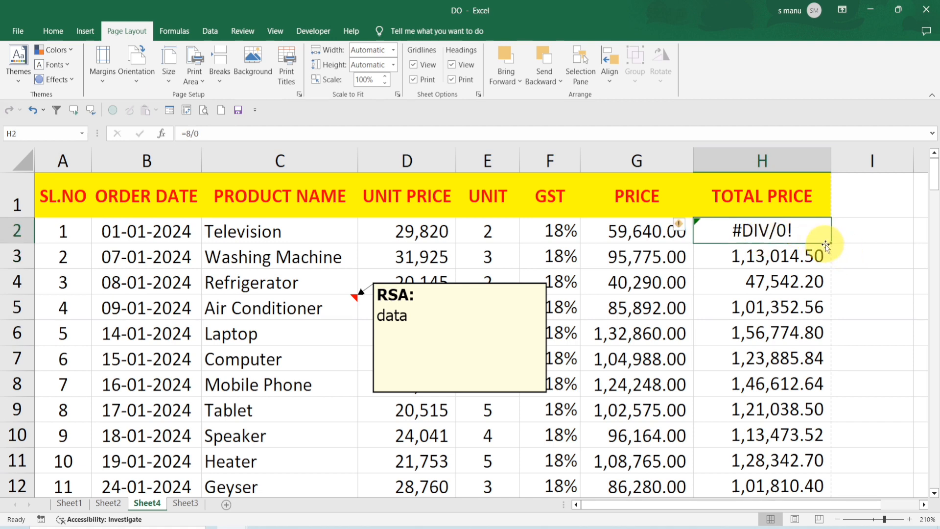
pyautogui.moveTo(832, 243); pyautogui.dragTo(808, 343)
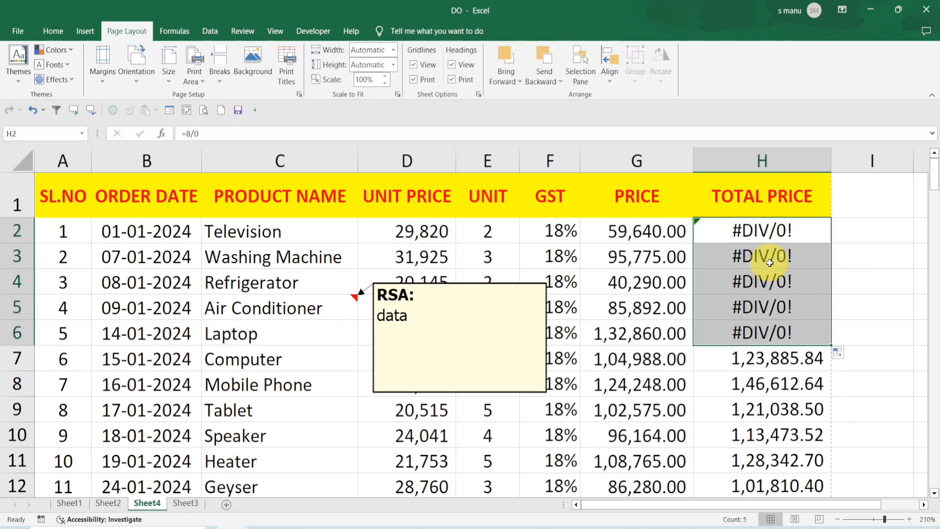
pyautogui.click(773, 261)
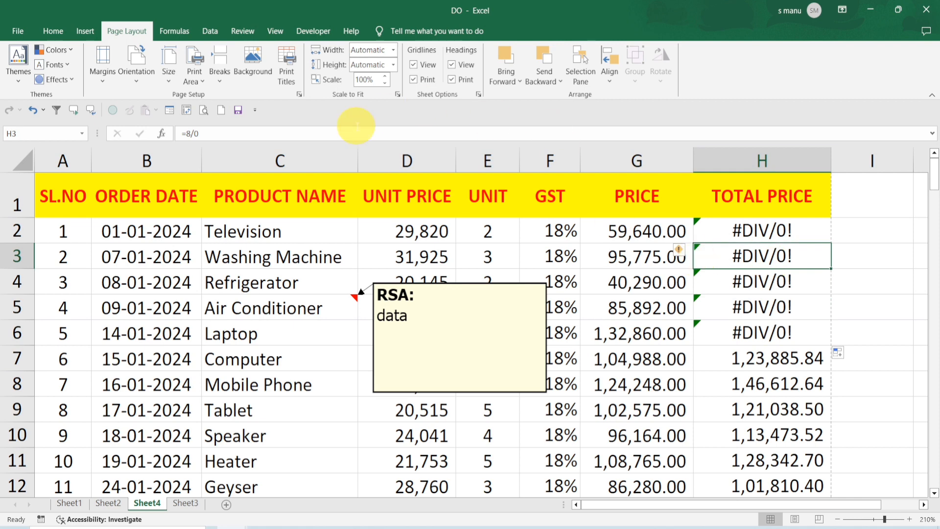
pyautogui.click(200, 111)
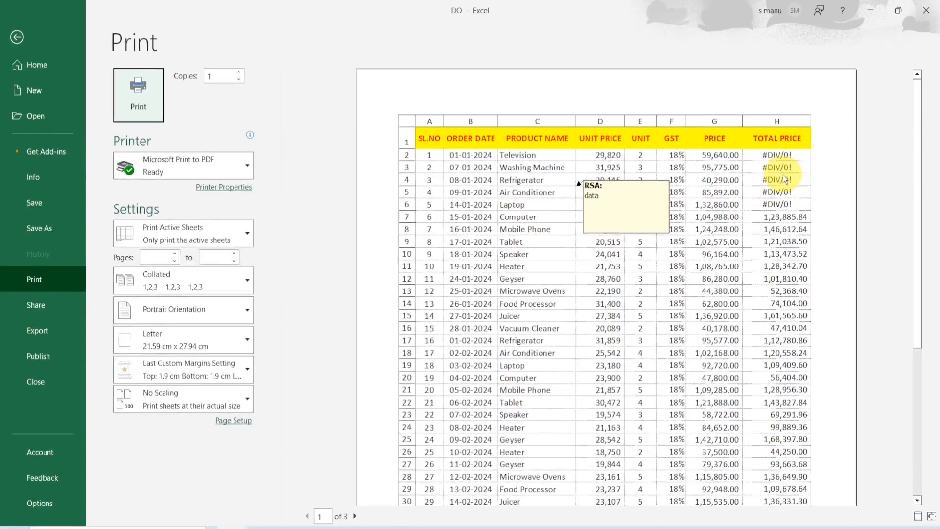
pyautogui.press('Escape')
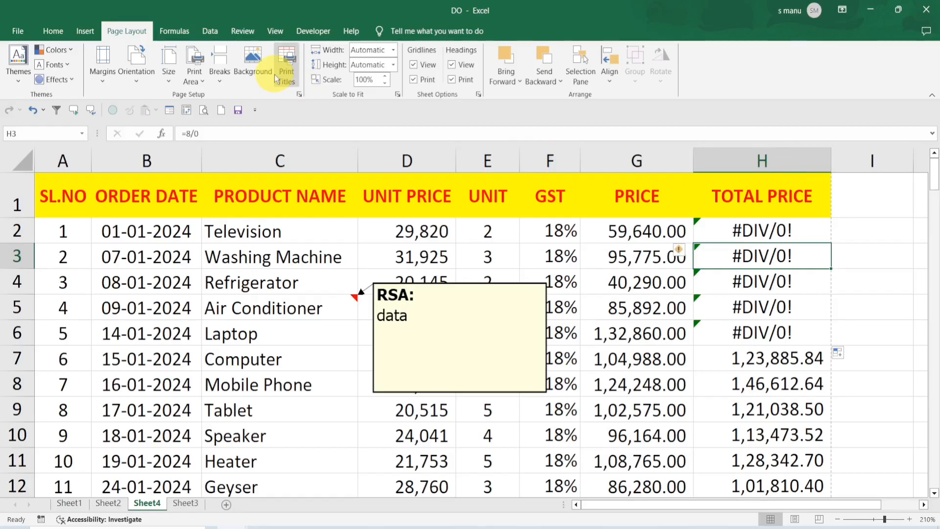
# Step: Set Sheet4's cell errors to print as <blank> and check the print preview
pyautogui.click(289, 76)
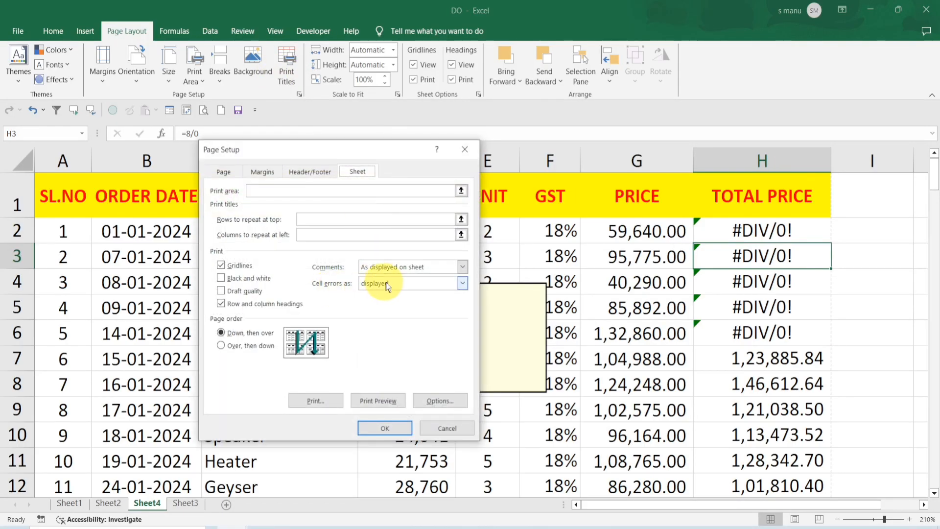
pyautogui.click(460, 284)
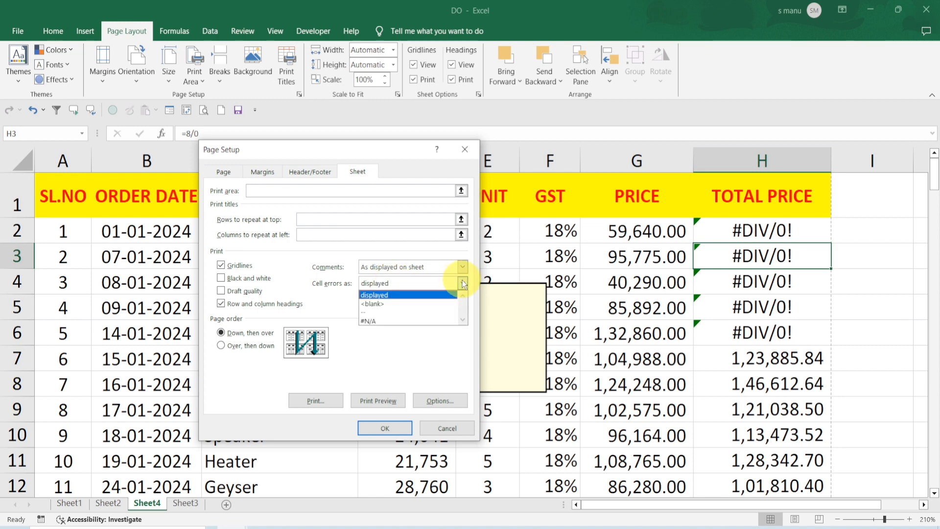
pyautogui.click(433, 304)
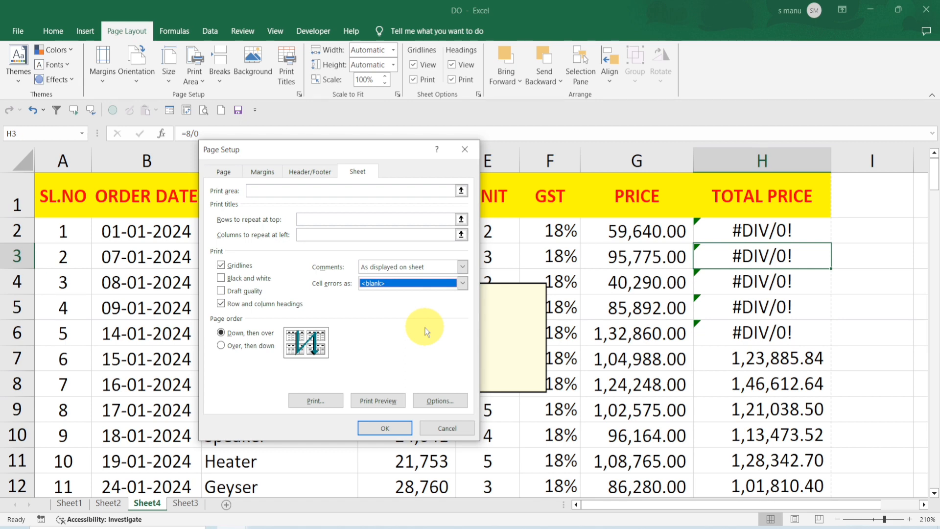
pyautogui.click(385, 400)
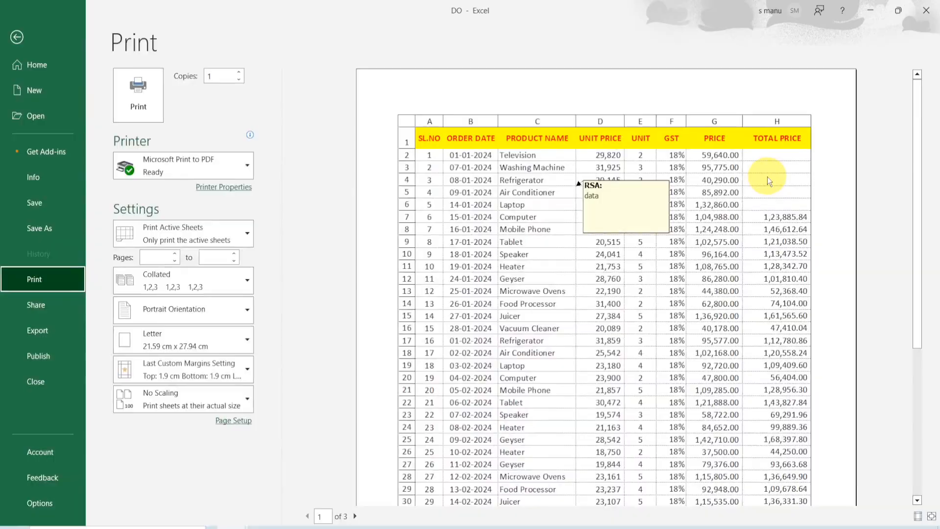
pyautogui.press('Escape')
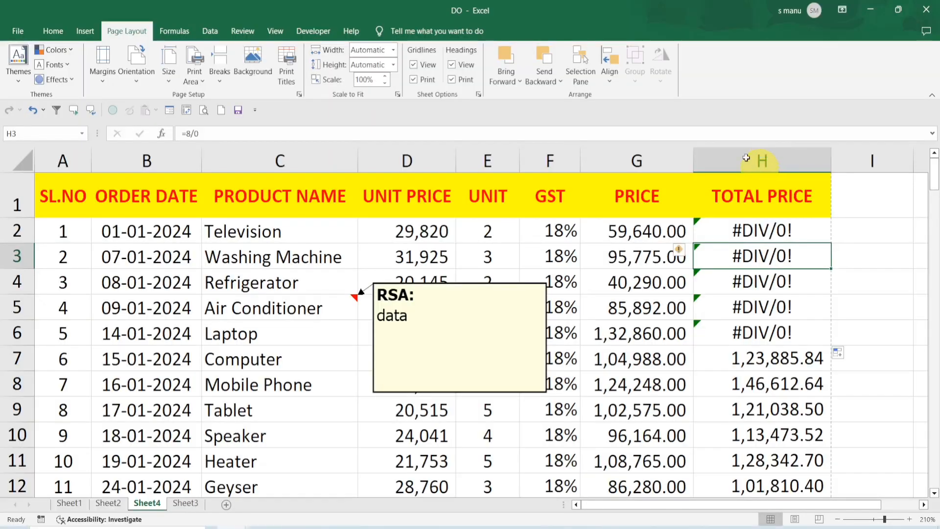
# Step: Set Sheet4's cell errors to print as -- and check the print preview
pyautogui.click(286, 77)
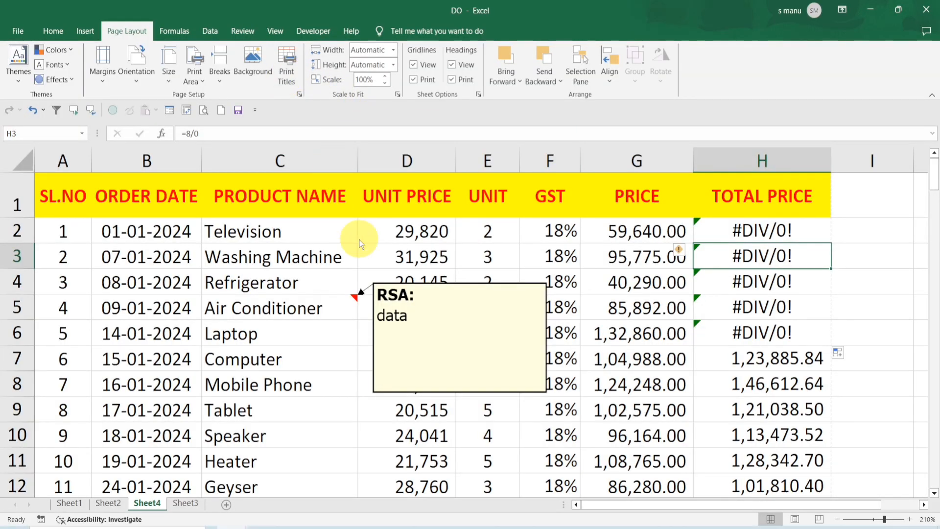
pyautogui.click(462, 283)
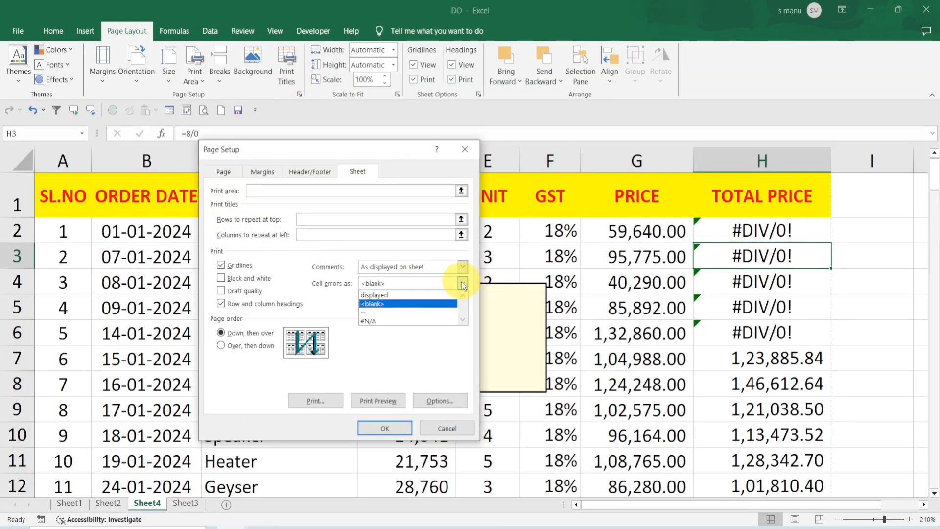
pyautogui.click(440, 313)
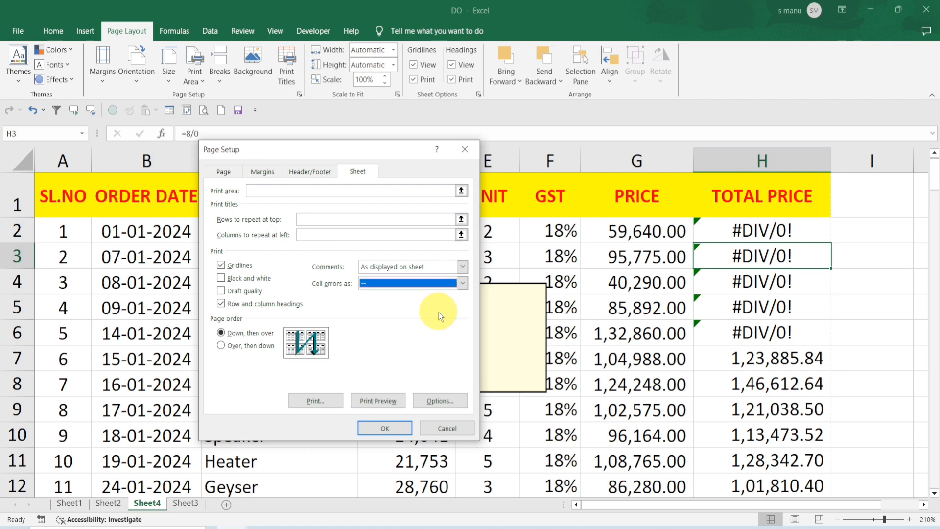
pyautogui.click(394, 428)
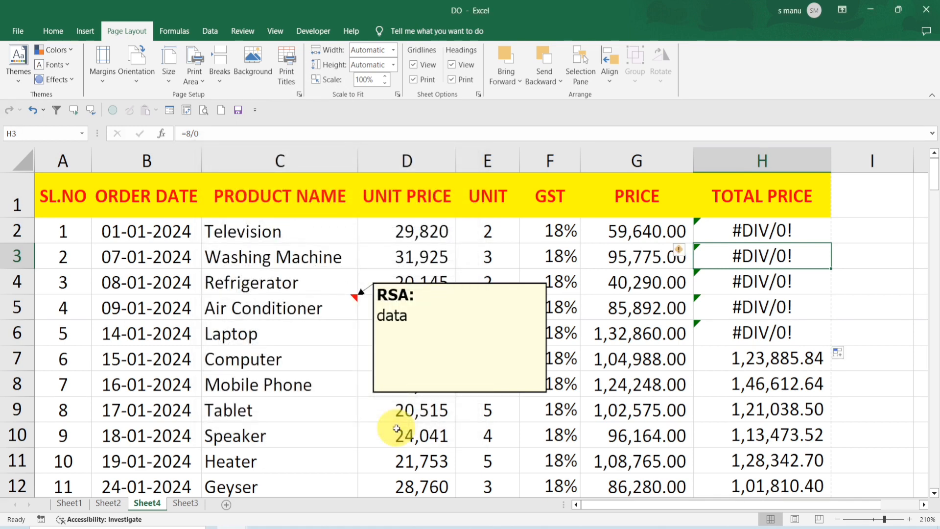
pyautogui.click(202, 109)
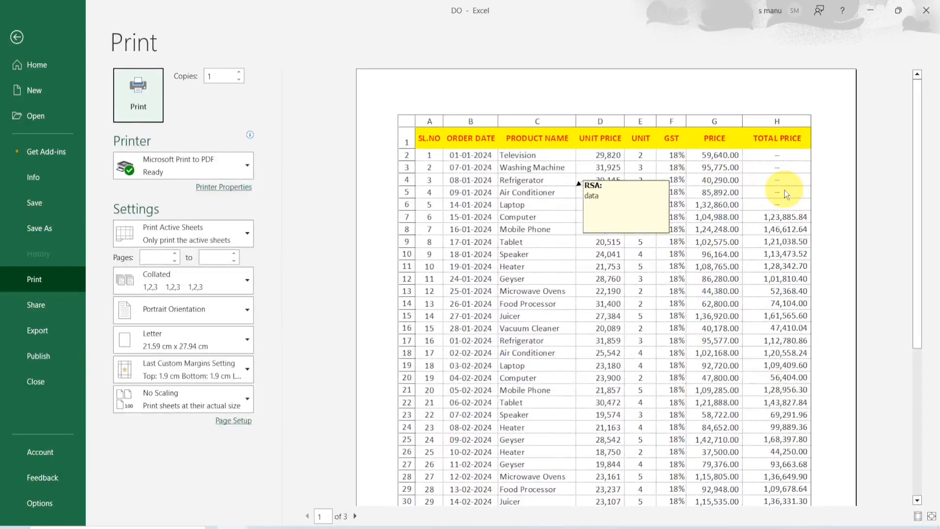
# Step: Set Sheet4's cell errors to print as #N/A and check the print preview
pyautogui.press('Escape')
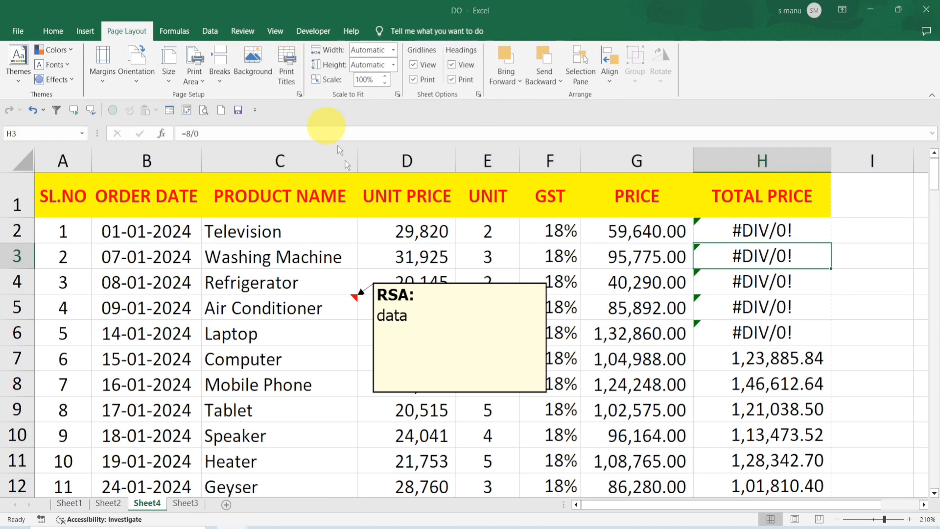
pyautogui.click(462, 284)
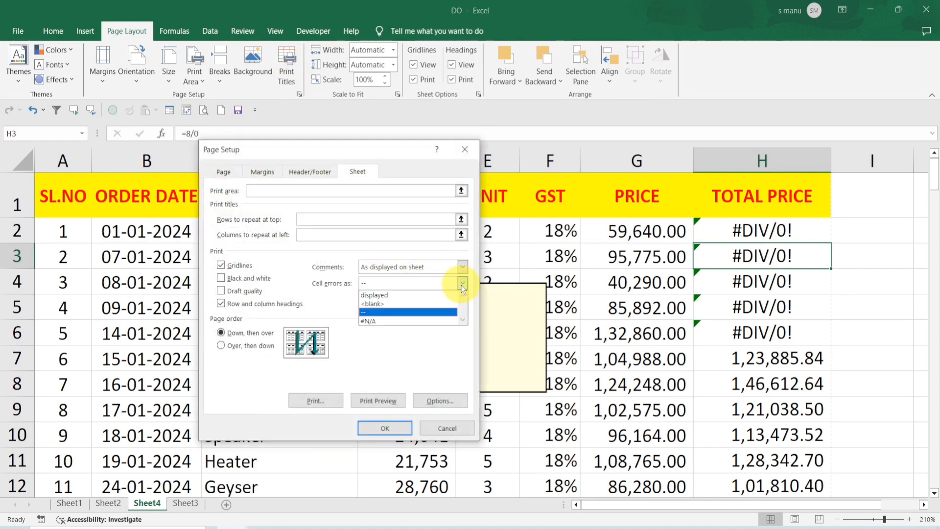
pyautogui.click(430, 321)
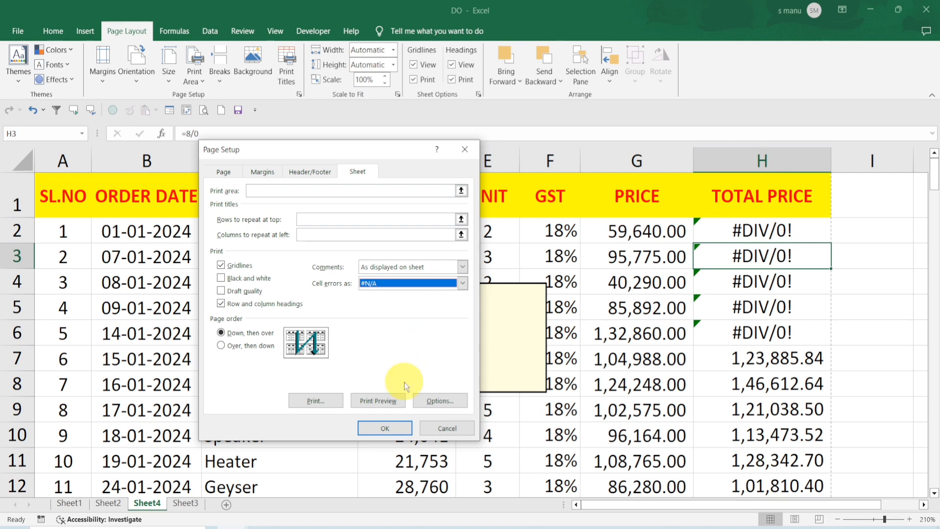
pyautogui.click(387, 427)
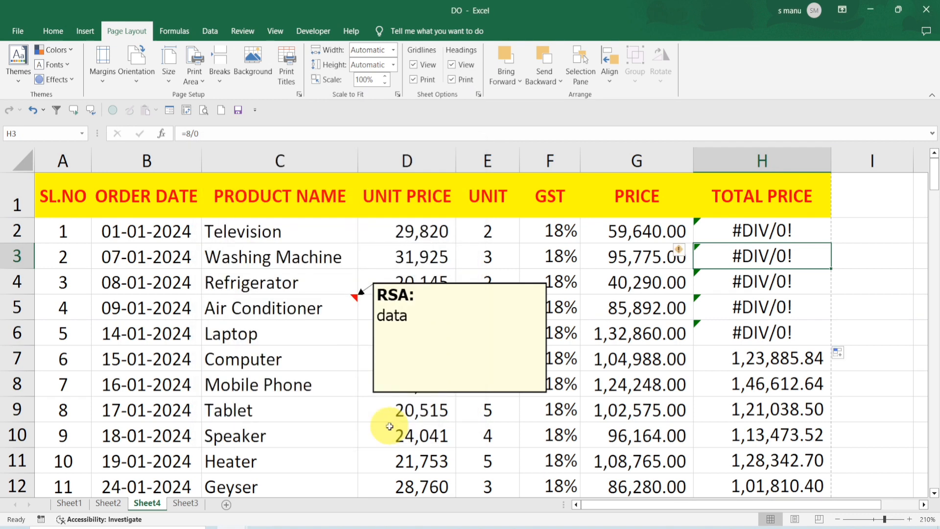
pyautogui.click(205, 110)
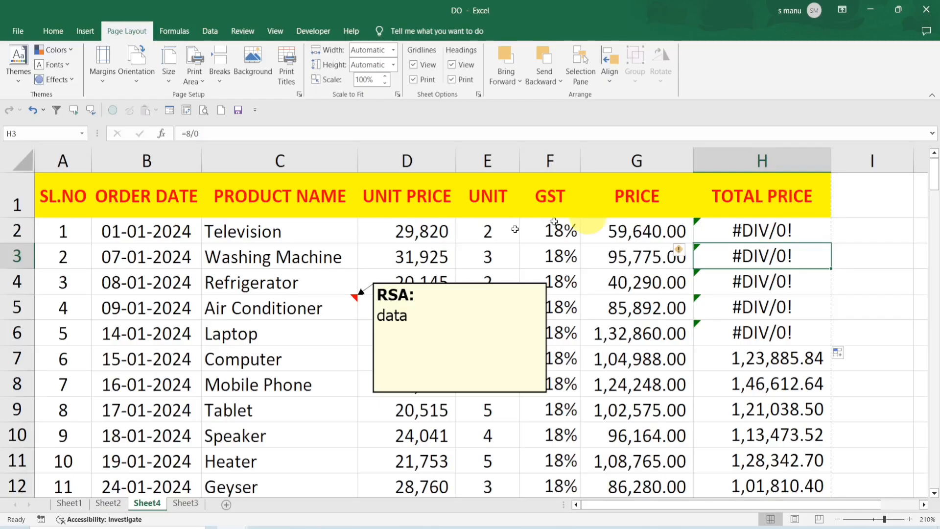
# Step: Review the page order options in Sheet4's Page Setup without changing them
pyautogui.click(256, 267)
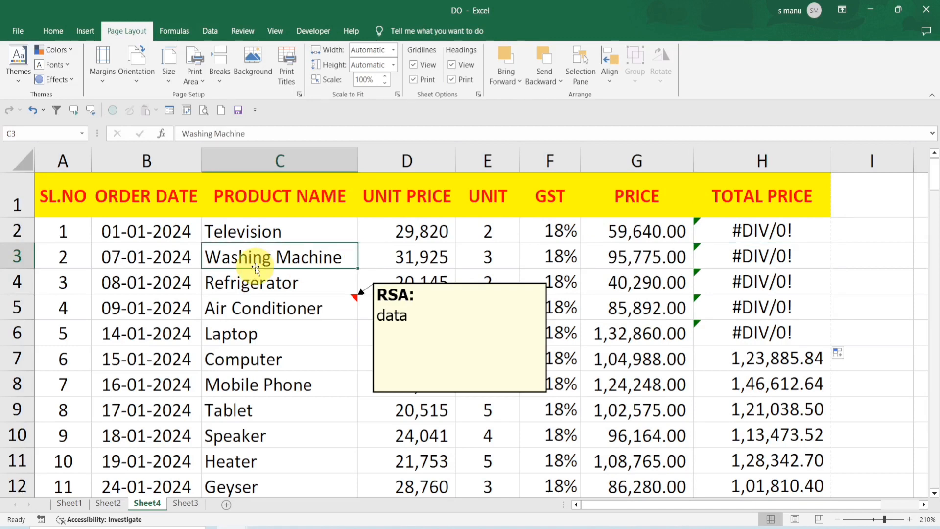
pyautogui.click(287, 60)
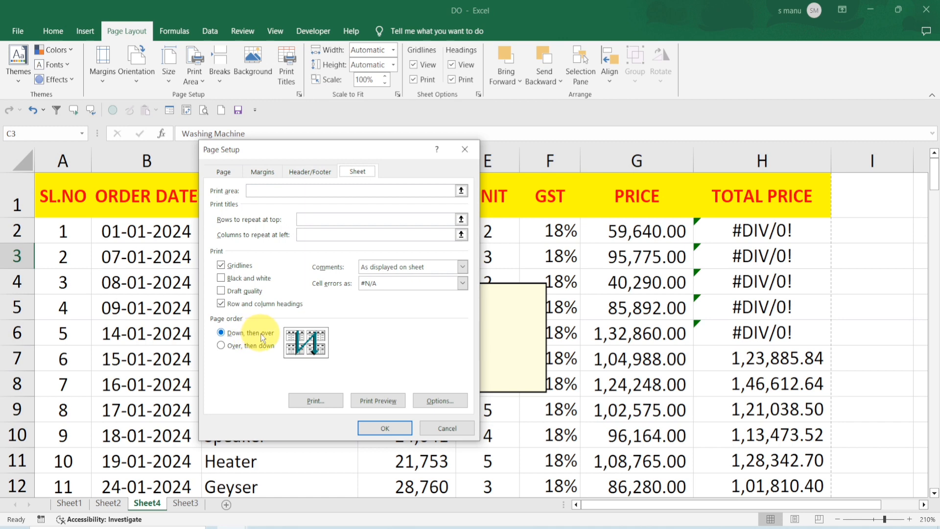
pyautogui.click(464, 149)
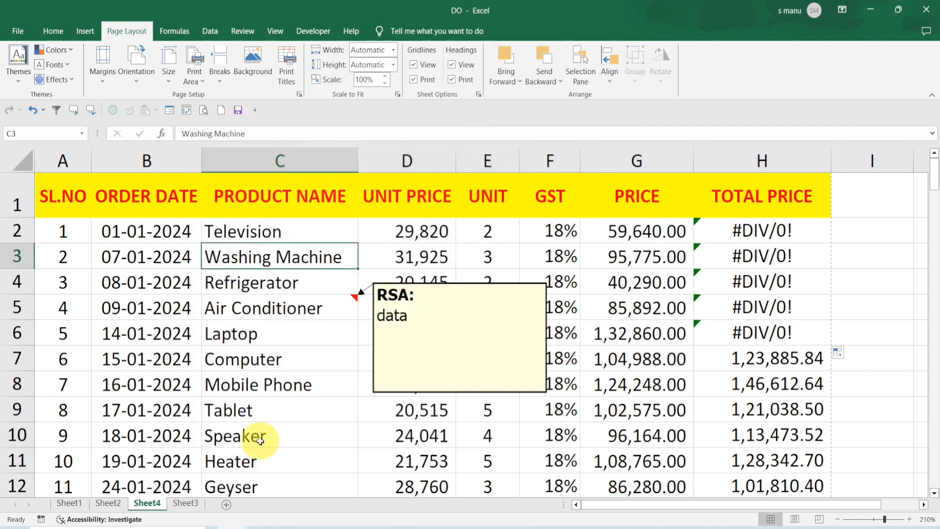
# Step: Show Sheet3 in Page Break Preview and examine the order in which its pages are numbered
pyautogui.click(187, 504)
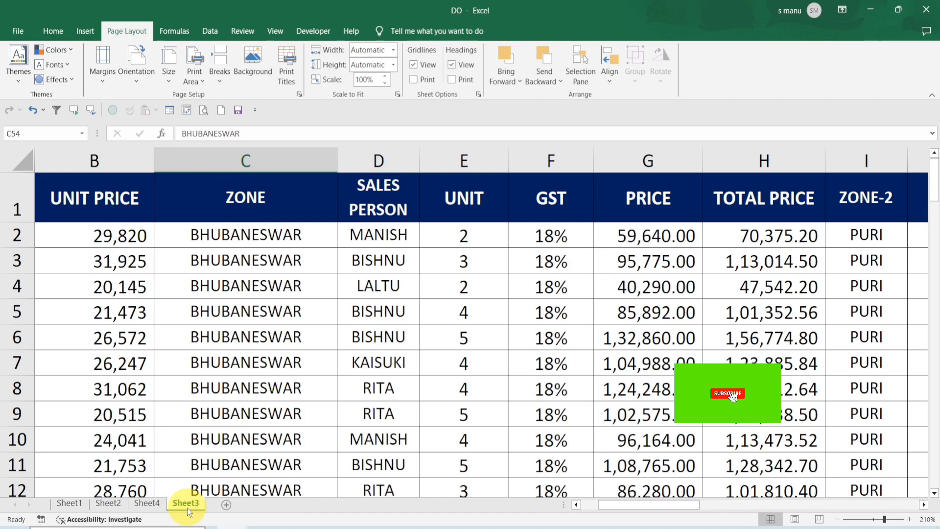
pyautogui.click(276, 32)
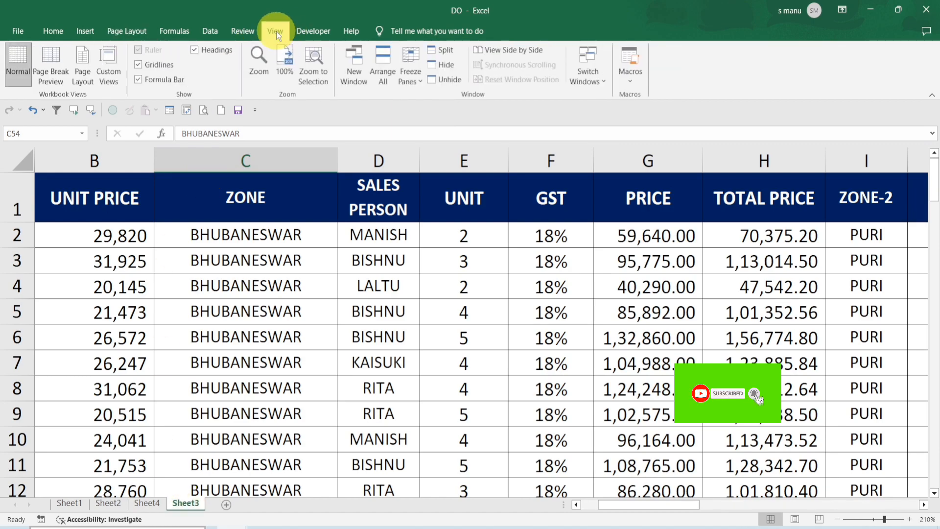
pyautogui.click(46, 63)
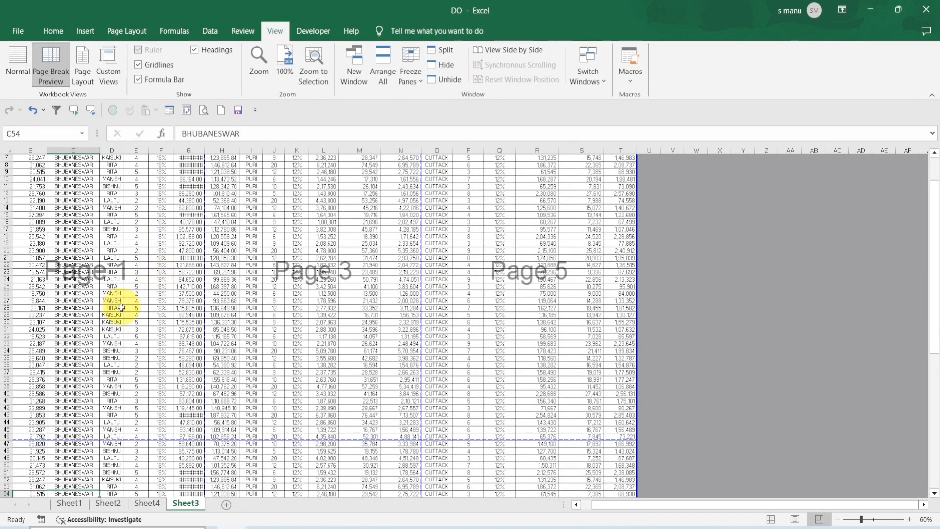
pyautogui.scroll(-3, 122, 307)
pyautogui.scroll(-6, 122, 307)
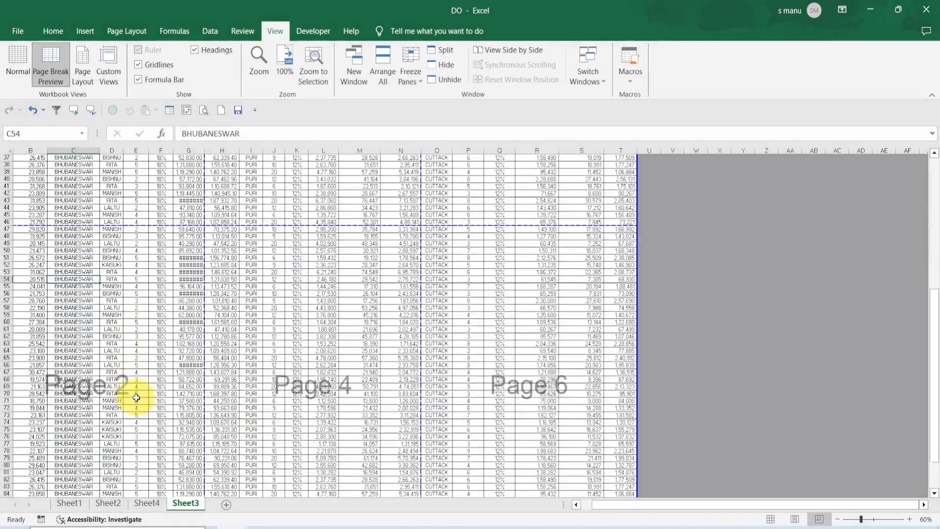
pyautogui.scroll(11, 350, 184)
pyautogui.scroll(-10, 353, 289)
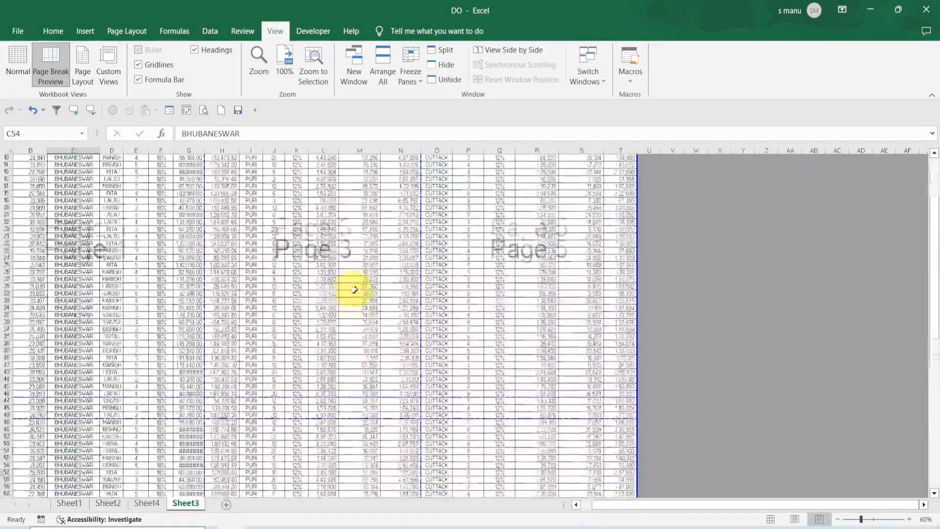
pyautogui.scroll(7, 359, 319)
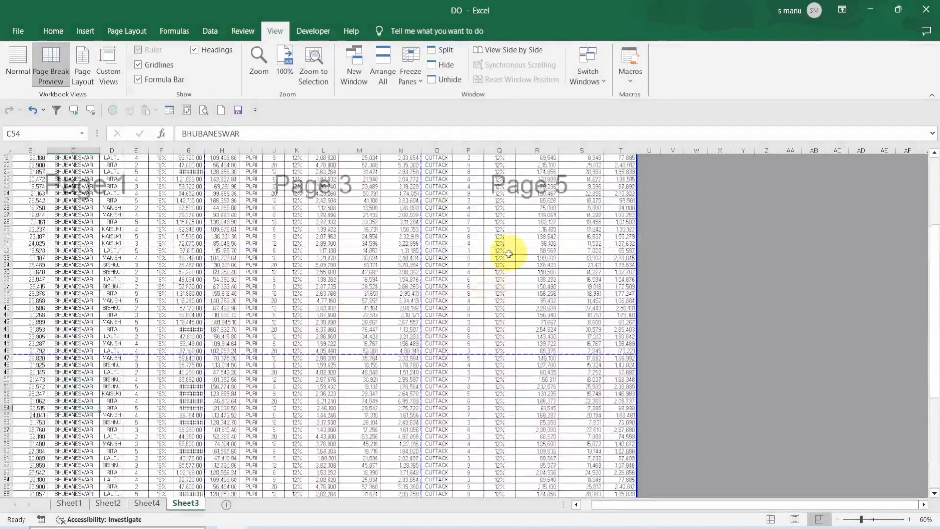
pyautogui.scroll(-5, 514, 294)
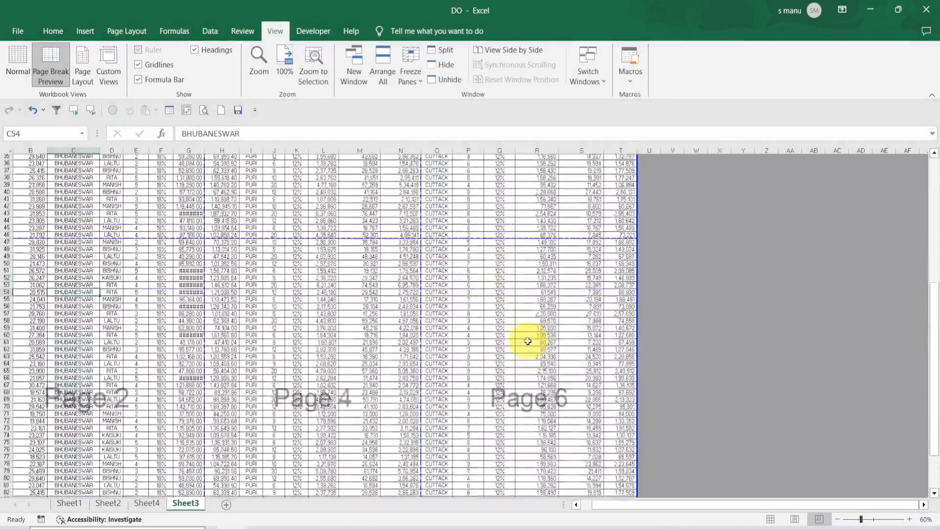
pyautogui.scroll(1, 160, 273)
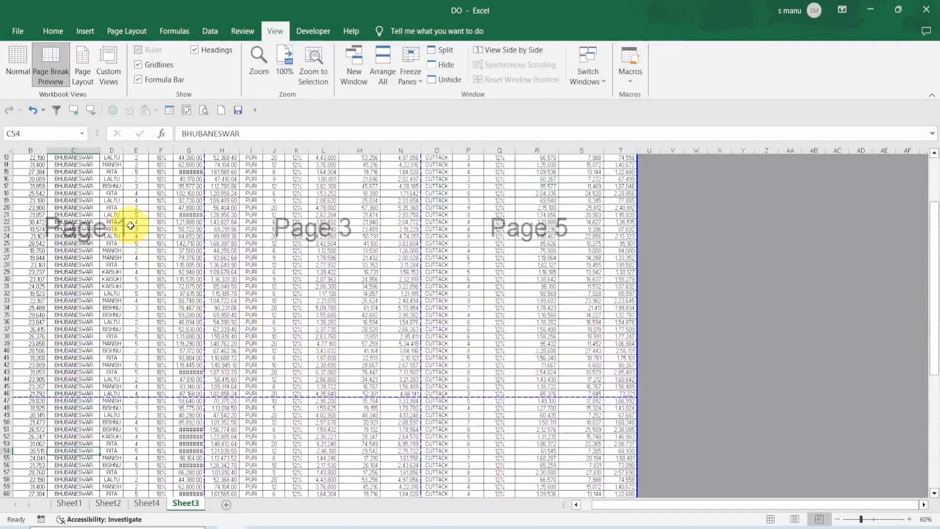
pyautogui.scroll(4, 151, 352)
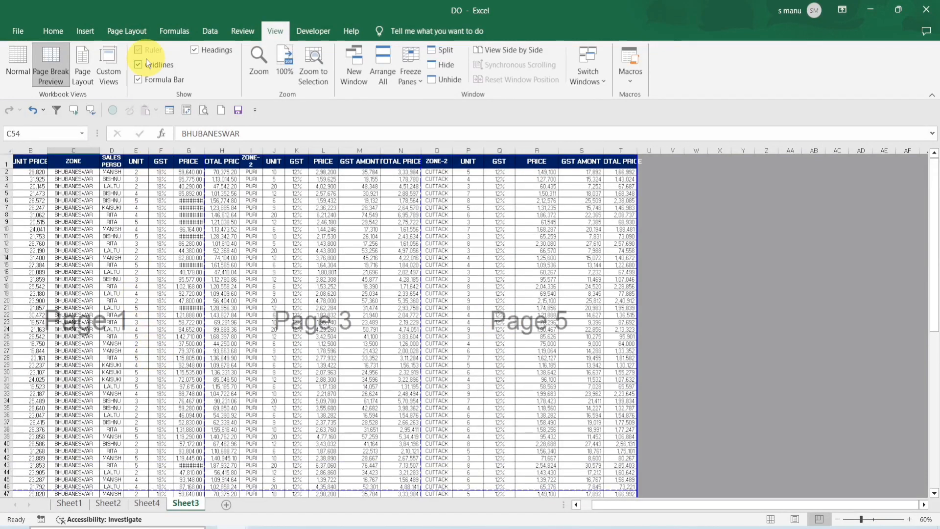
# Step: Set Sheet3's page order to Over, then down and check the page numbering across the sheet
pyautogui.click(133, 32)
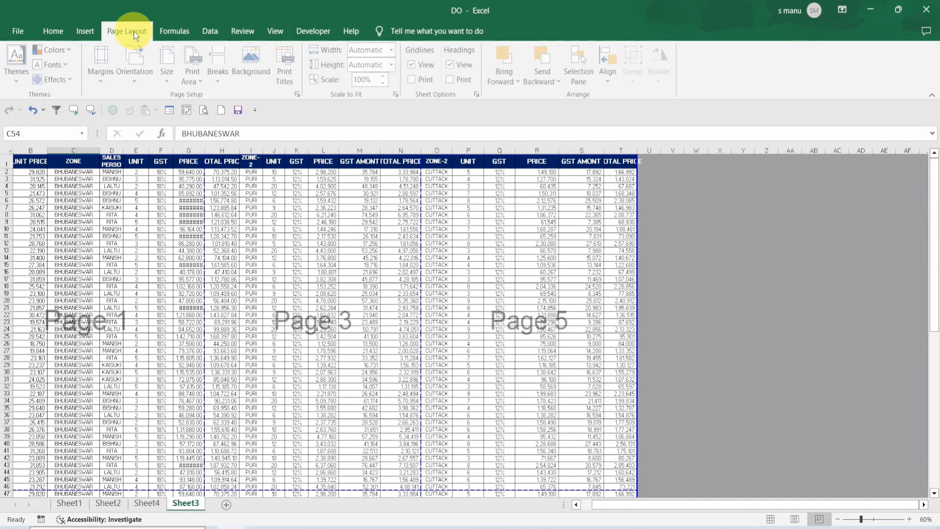
pyautogui.click(284, 72)
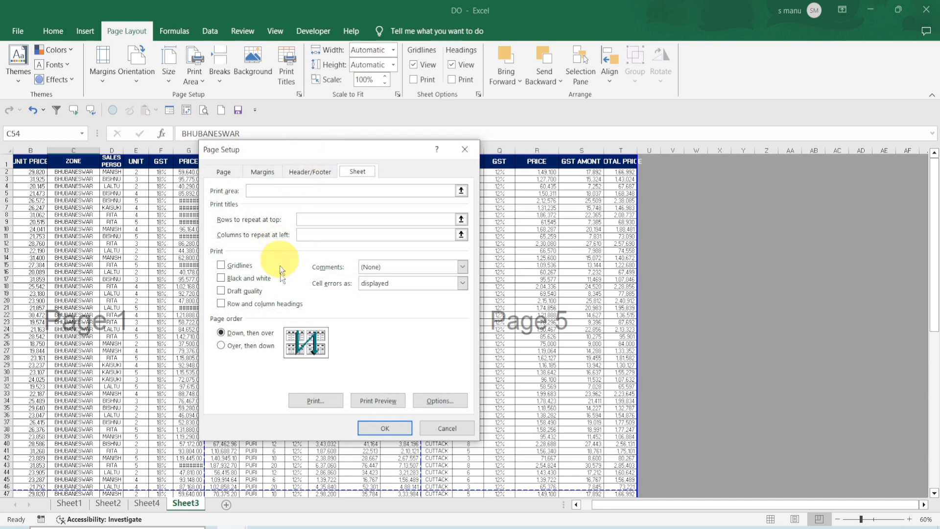
pyautogui.click(260, 346)
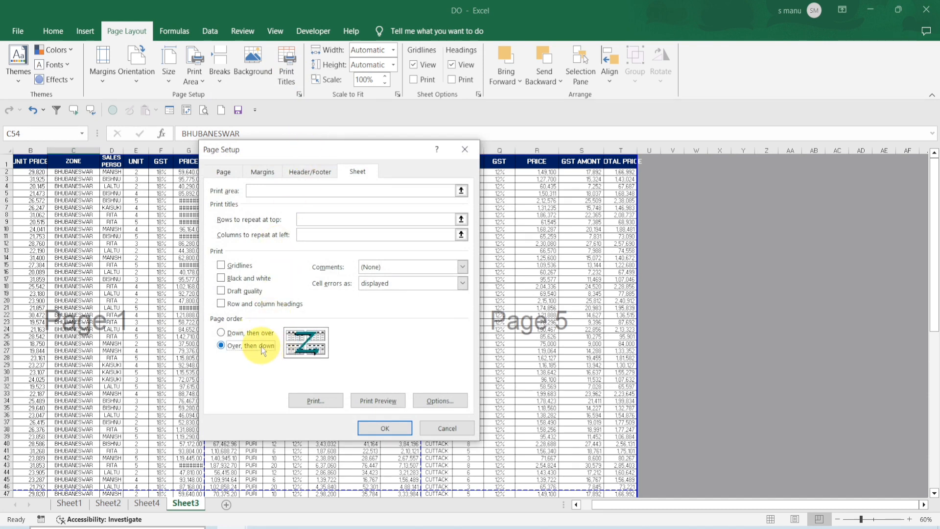
pyautogui.click(385, 429)
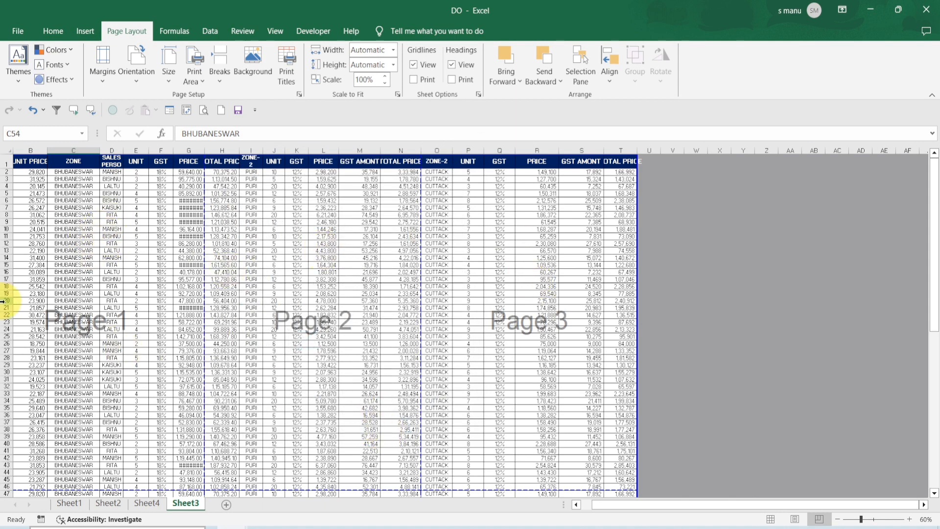
pyautogui.scroll(-10, 157, 347)
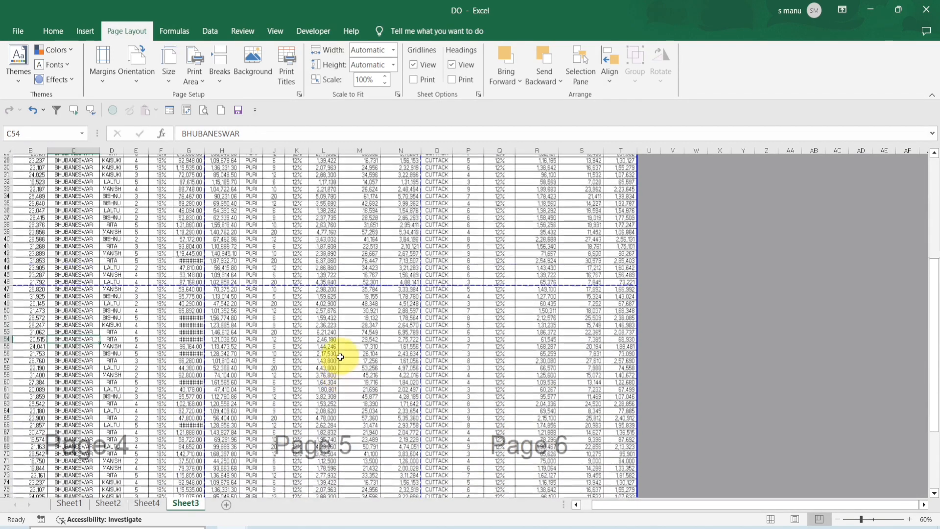
pyautogui.scroll(10, 338, 357)
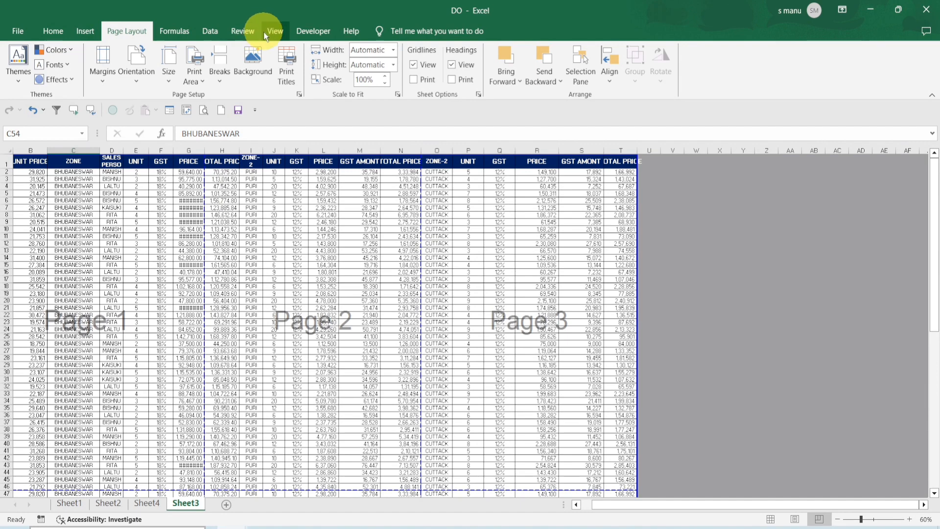
# Step: Return Sheet3 to Normal view and review its sheet print options in Page Setup
pyautogui.click(281, 31)
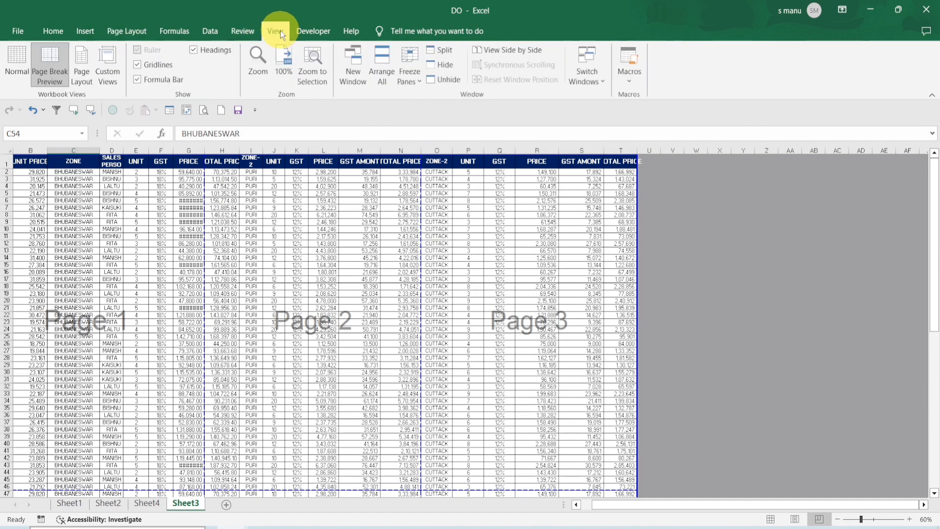
pyautogui.click(19, 53)
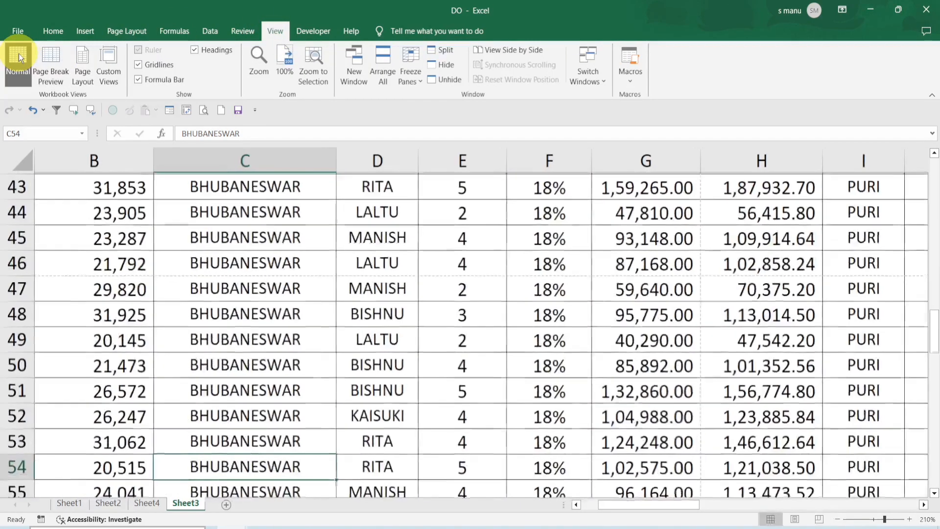
pyautogui.click(118, 32)
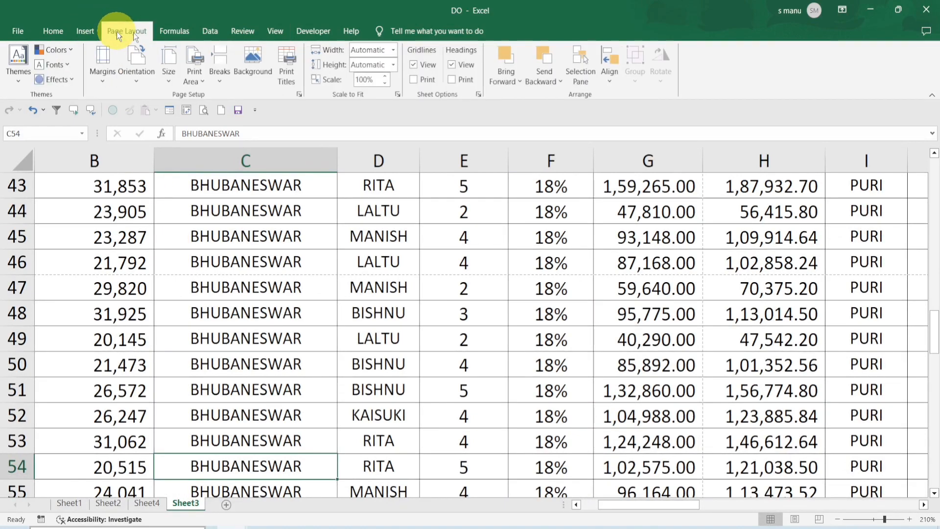
pyautogui.click(286, 77)
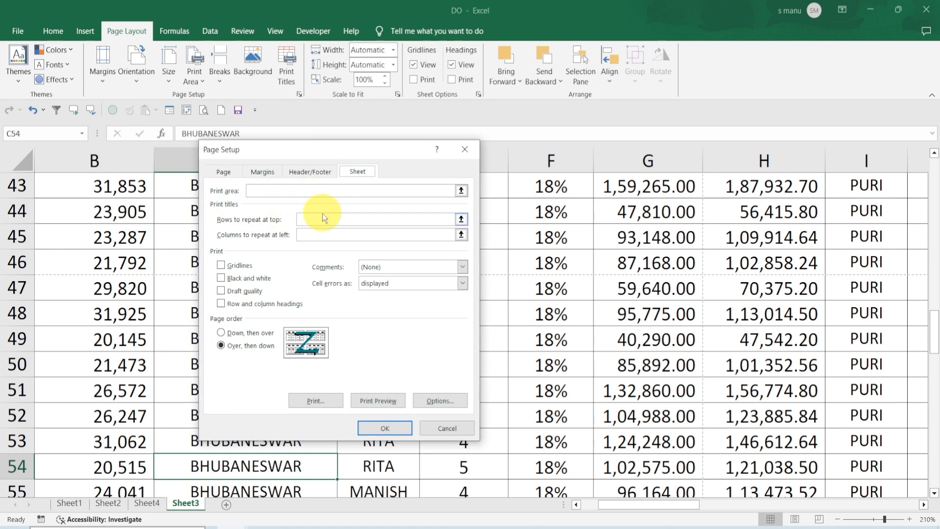
pyautogui.click(463, 148)
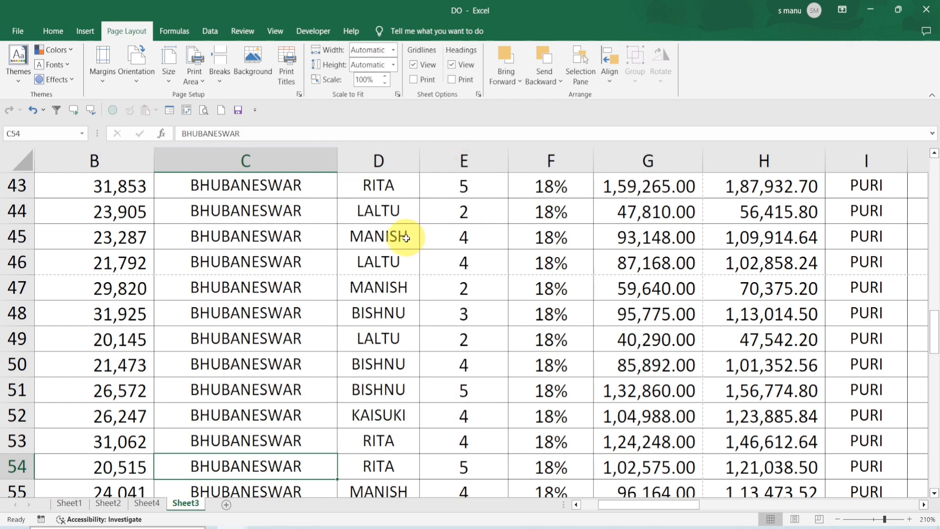